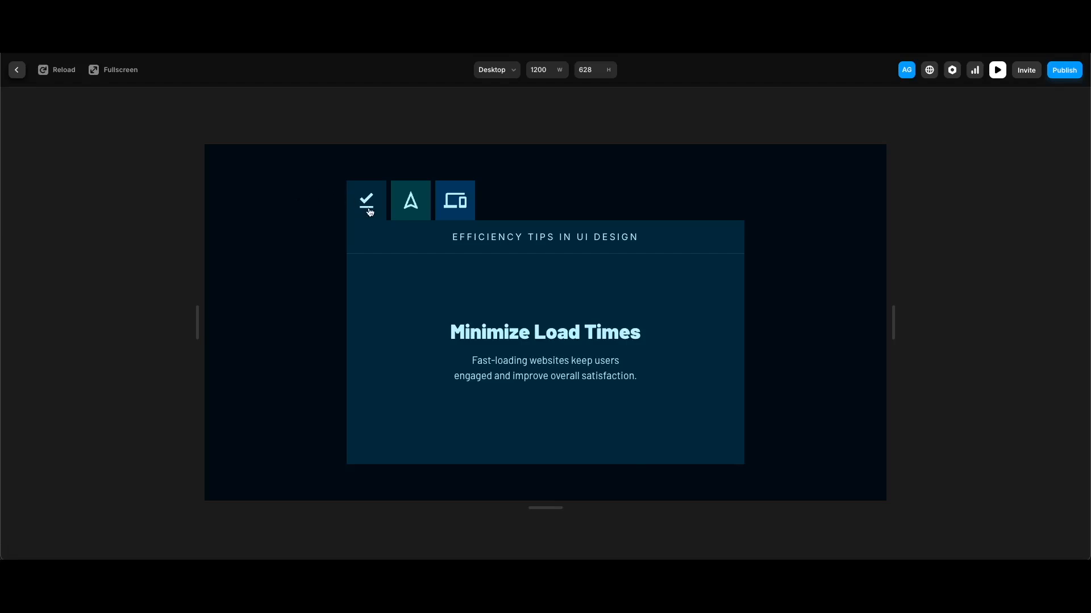
Step: Test the preview so the card scrolls to Streamline Navigation, then exit the preview
click(420, 215)
key(Escape)
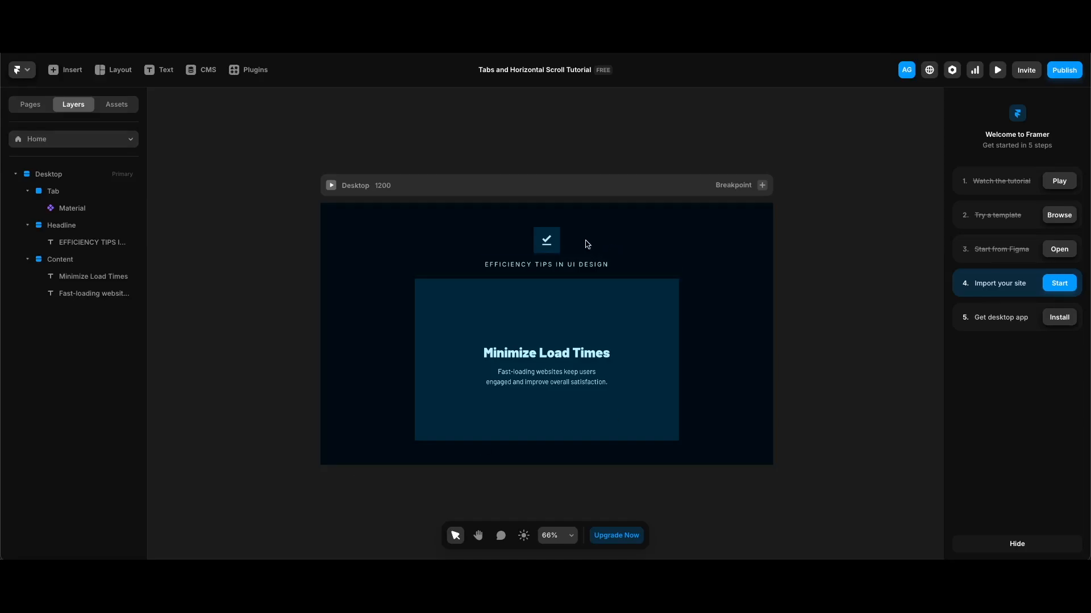
Step: Turn the checkmark tab into a Tab component with its fill bound to a Background variable
click(557, 233)
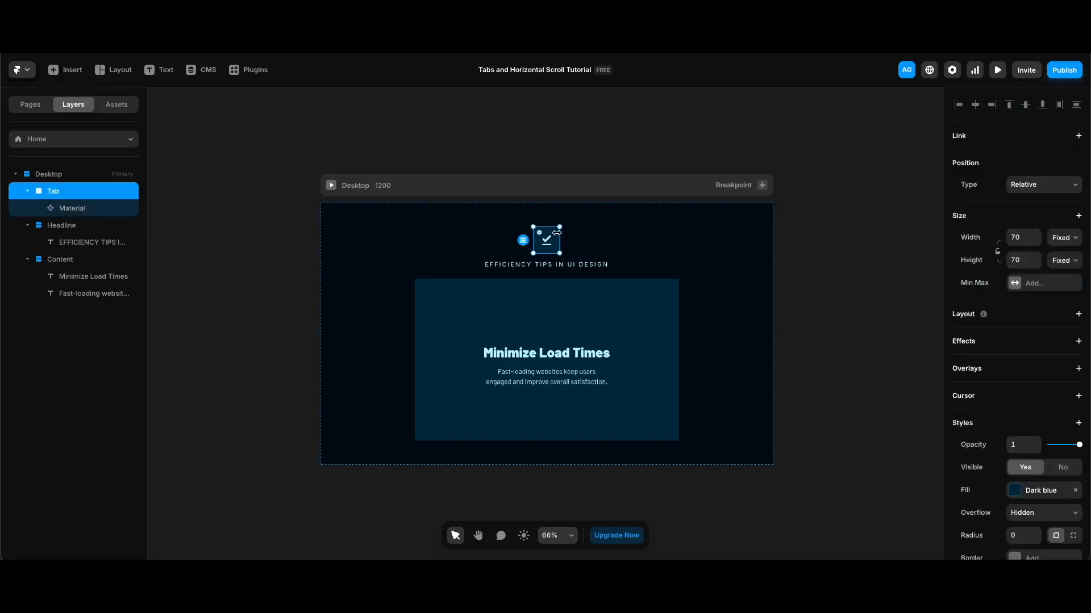
right_click(557, 233)
click(587, 217)
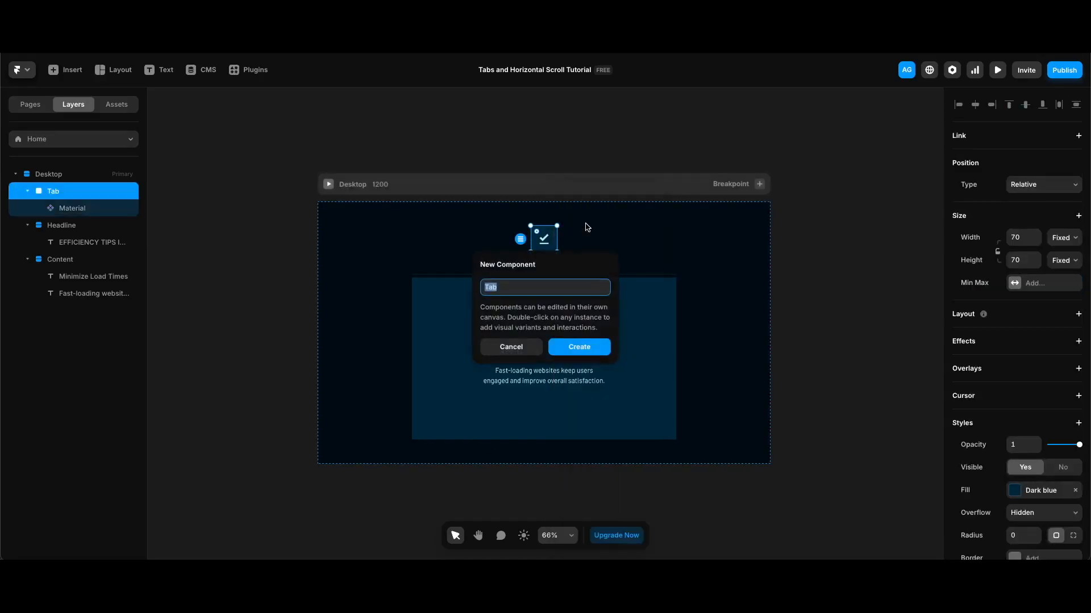
click(583, 348)
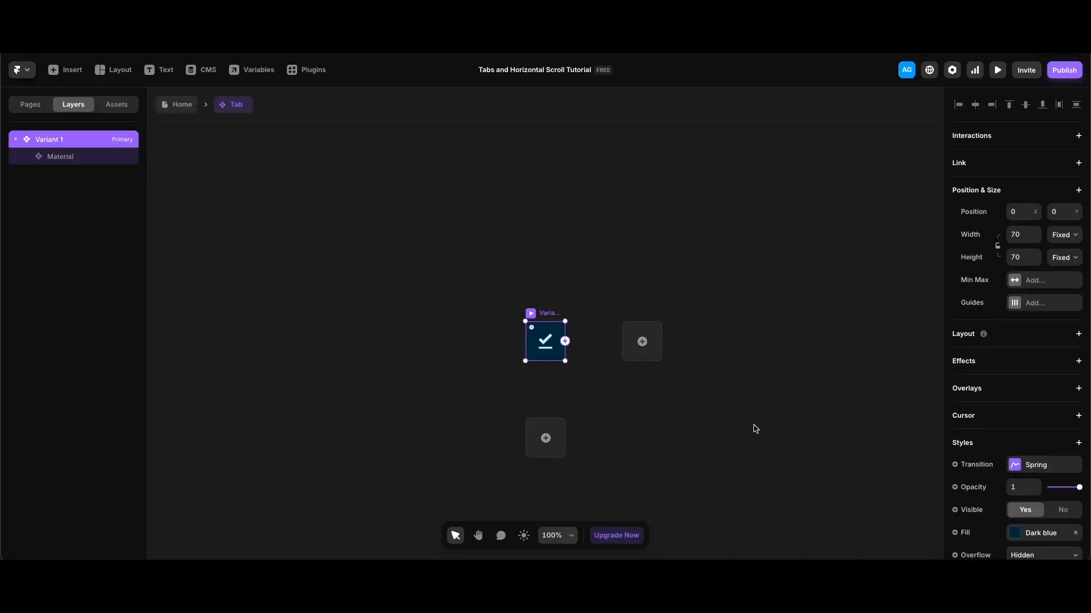
scroll(1033, 461, down, 3)
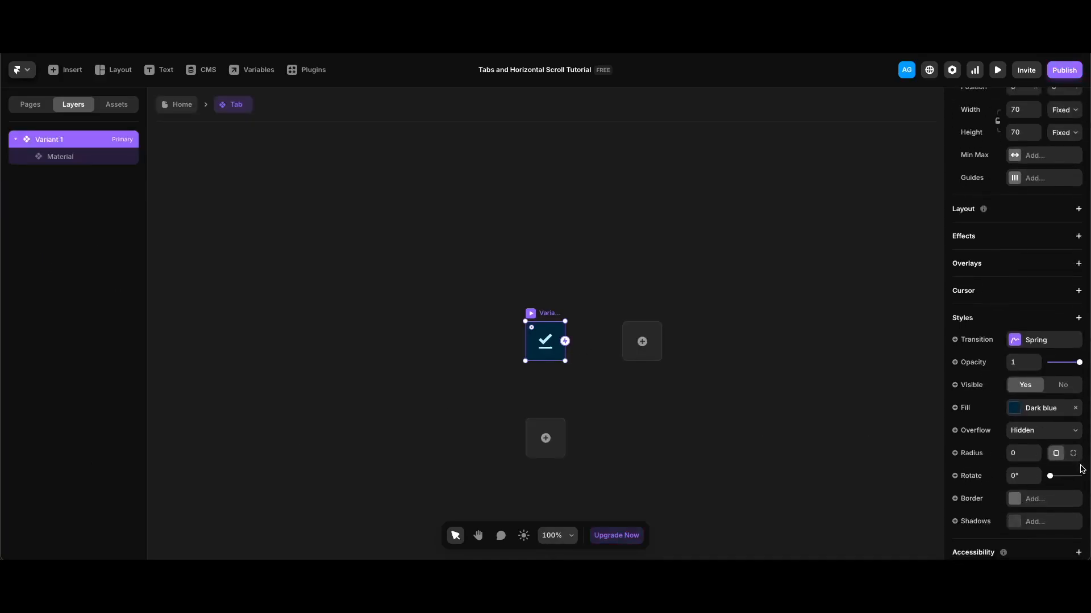
click(967, 408)
mouse_move(972, 433)
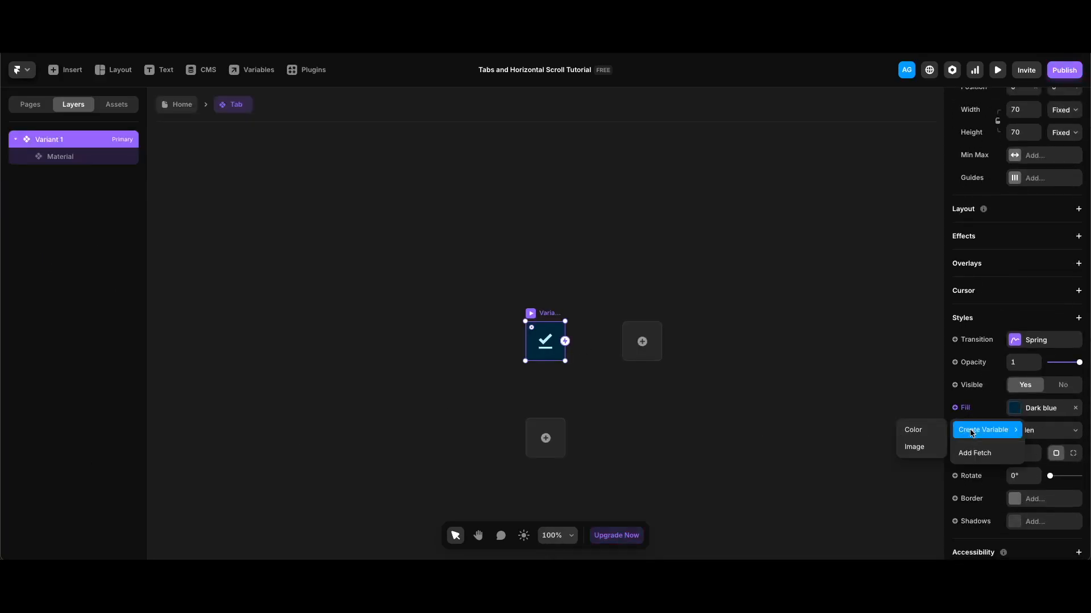
click(919, 432)
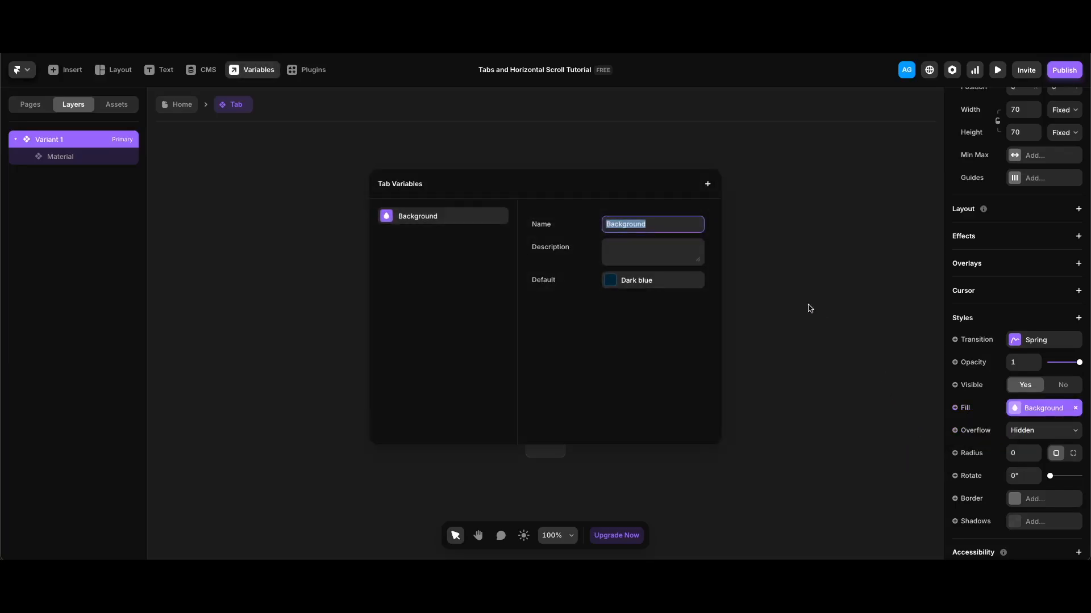
click(779, 272)
Step: Expose the tab's Material icon name as a variable named Icon
click(553, 342)
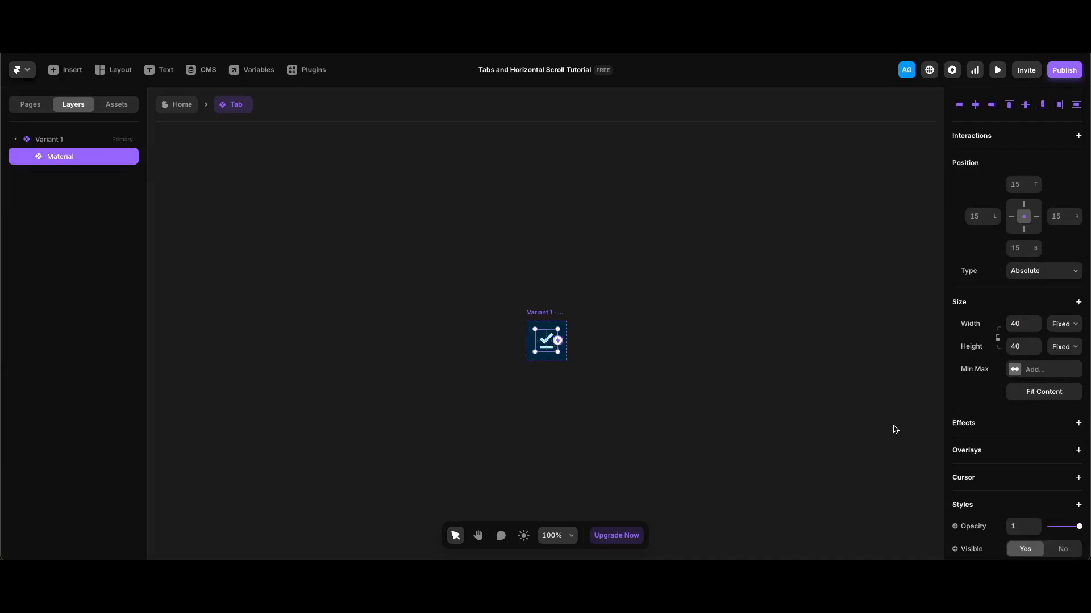
scroll(1025, 460, down, 4)
click(978, 409)
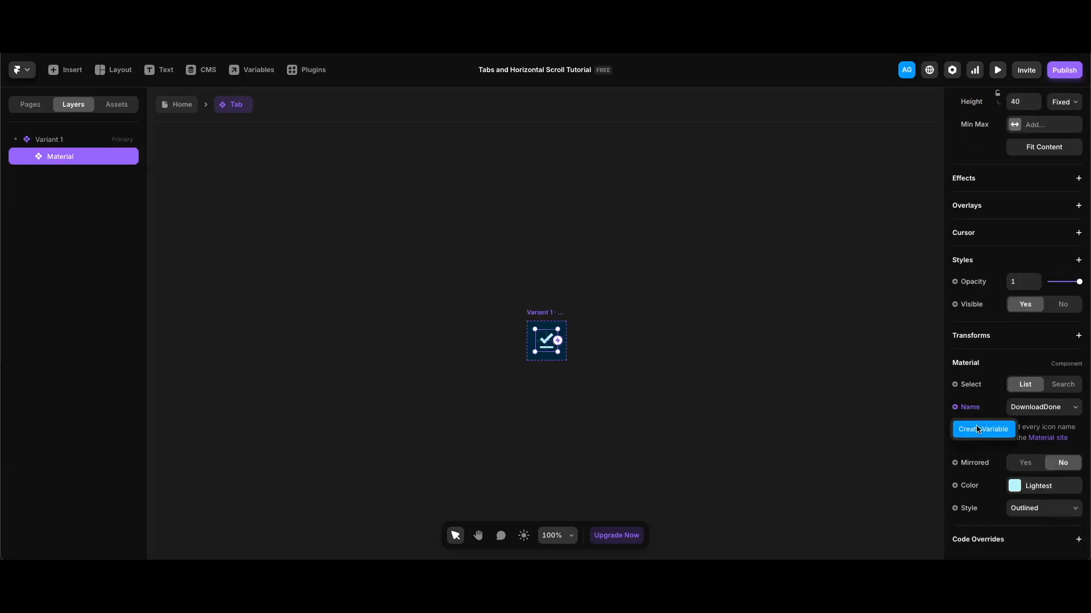
click(977, 428)
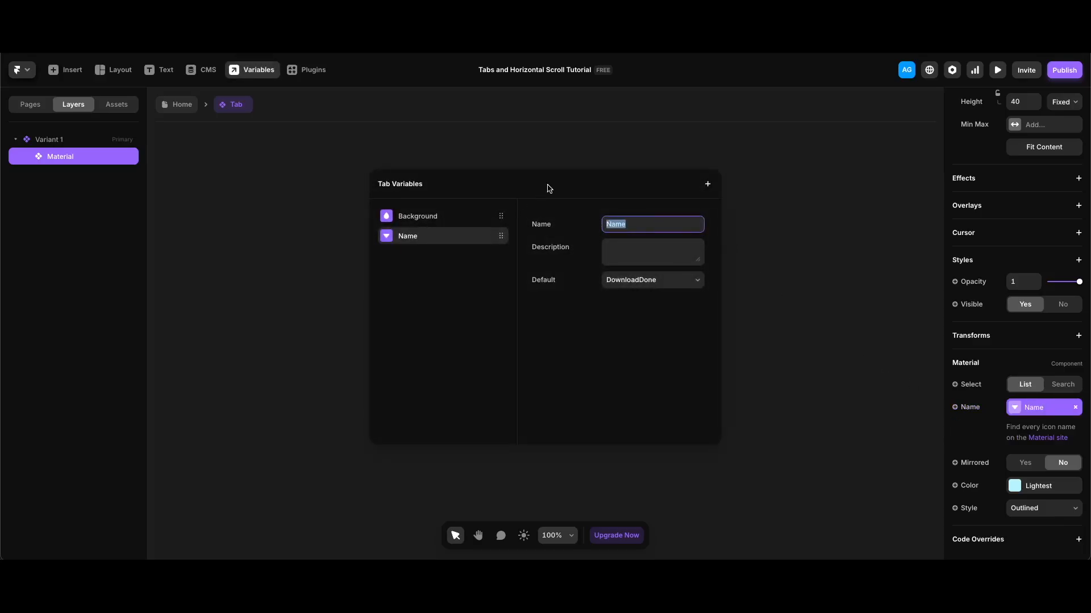
text(Icon)
key(Return)
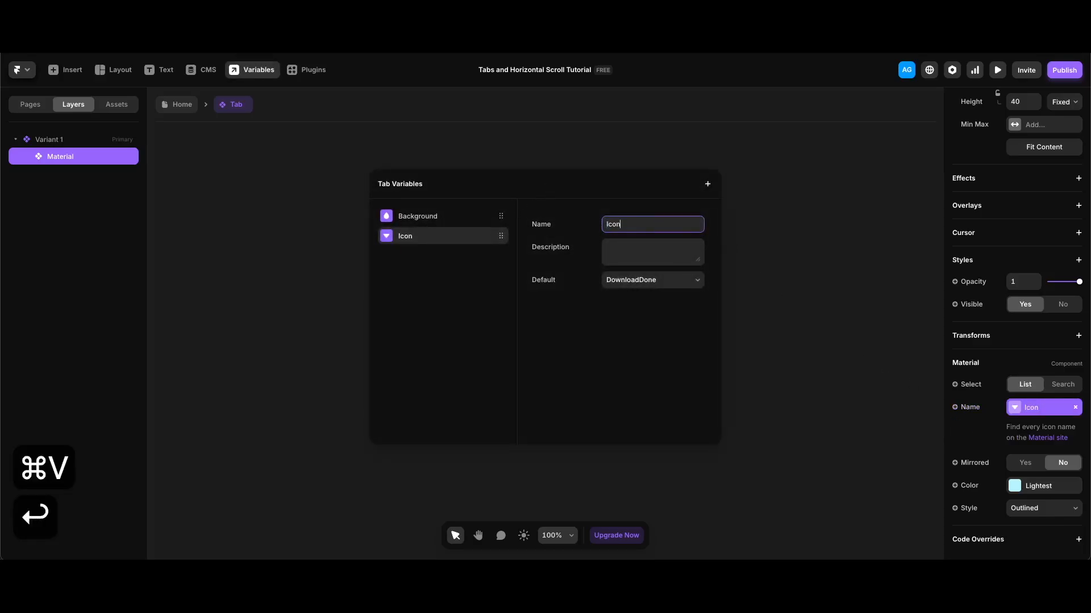
click(576, 110)
Step: Back on Home, wrap the Tab layer in a new frame
key(Escape)
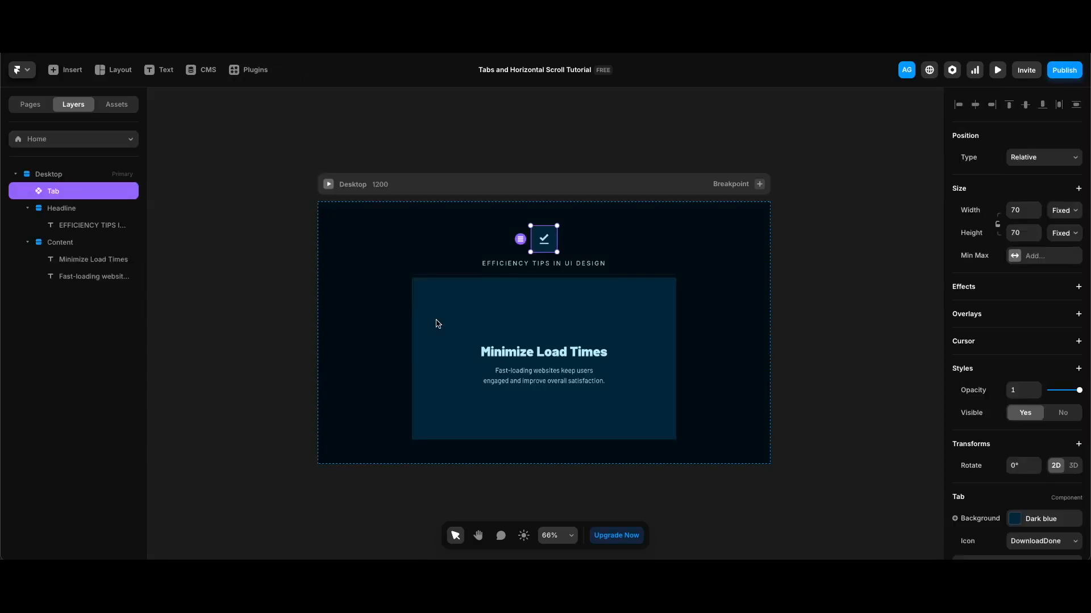
right_click(112, 192)
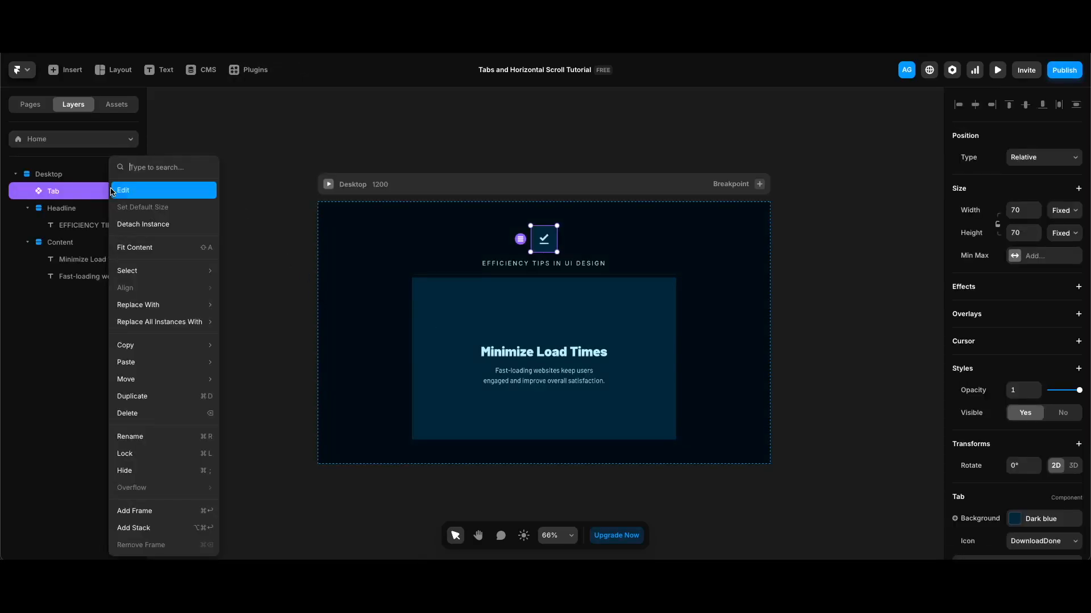
click(145, 511)
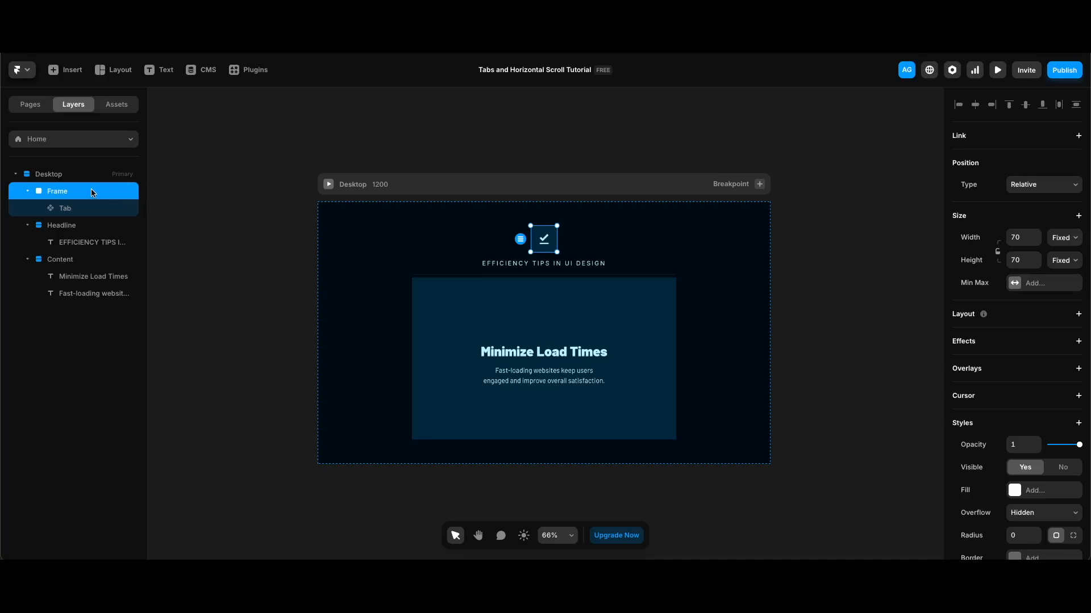
Step: Duplicate the framed tab and group all three frames into a stack
key(super+d)
key(super+d)
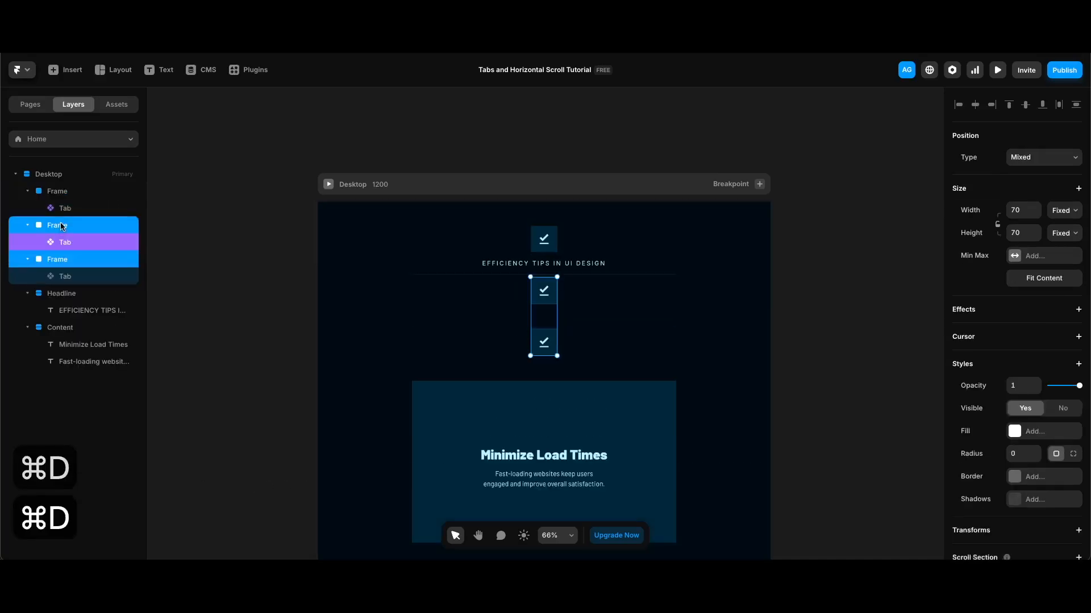
shift+click(63, 192)
right_click(65, 195)
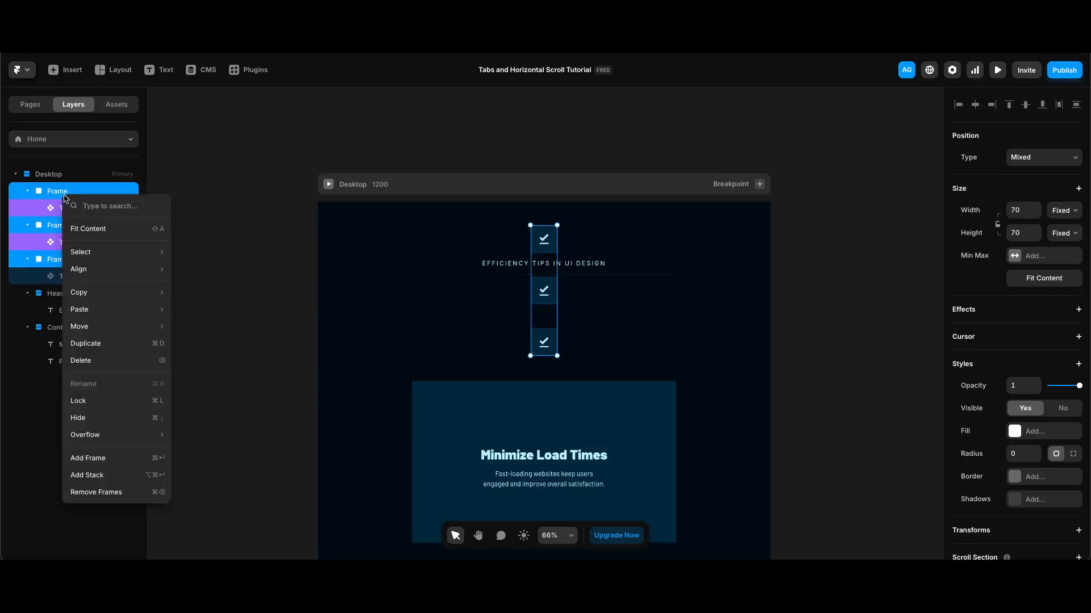
click(125, 476)
Step: Name the stack Tabs and set Fit Content width, horizontal direction and gap 8
double_click(50, 192)
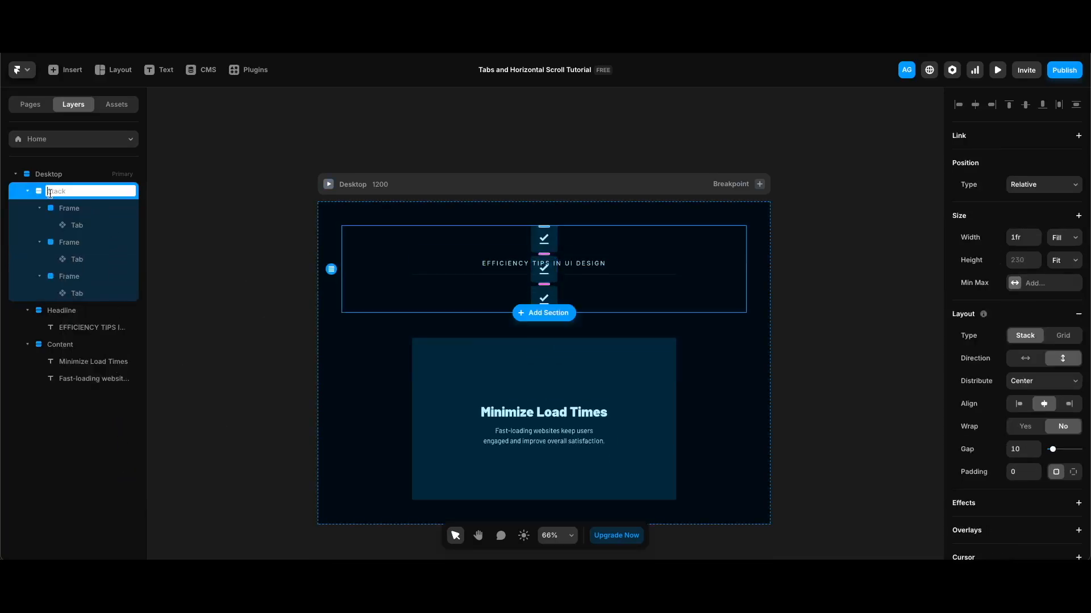
text(Tabs)
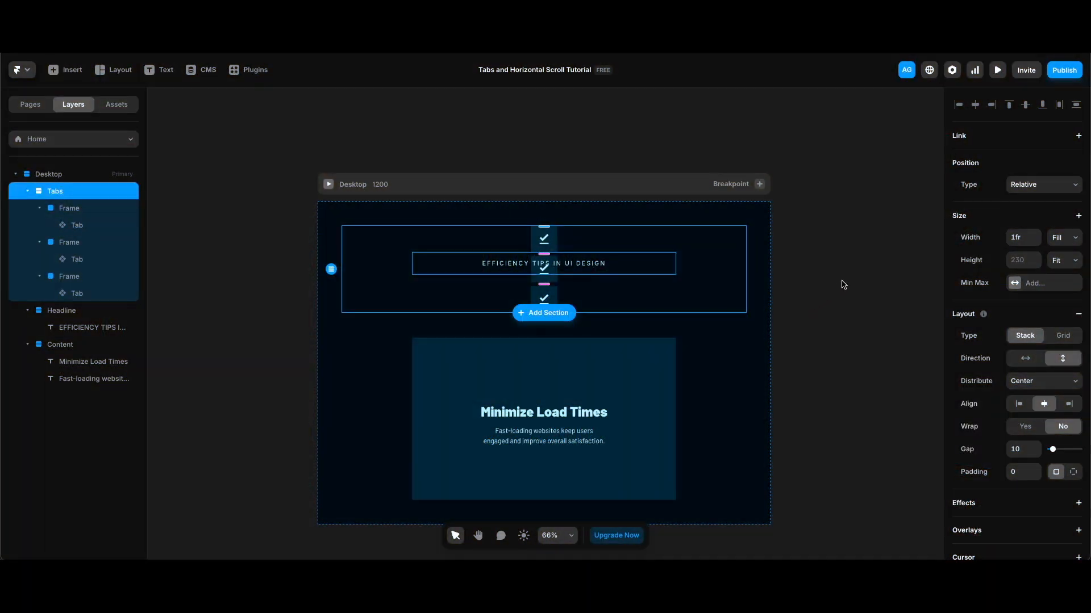
click(1065, 244)
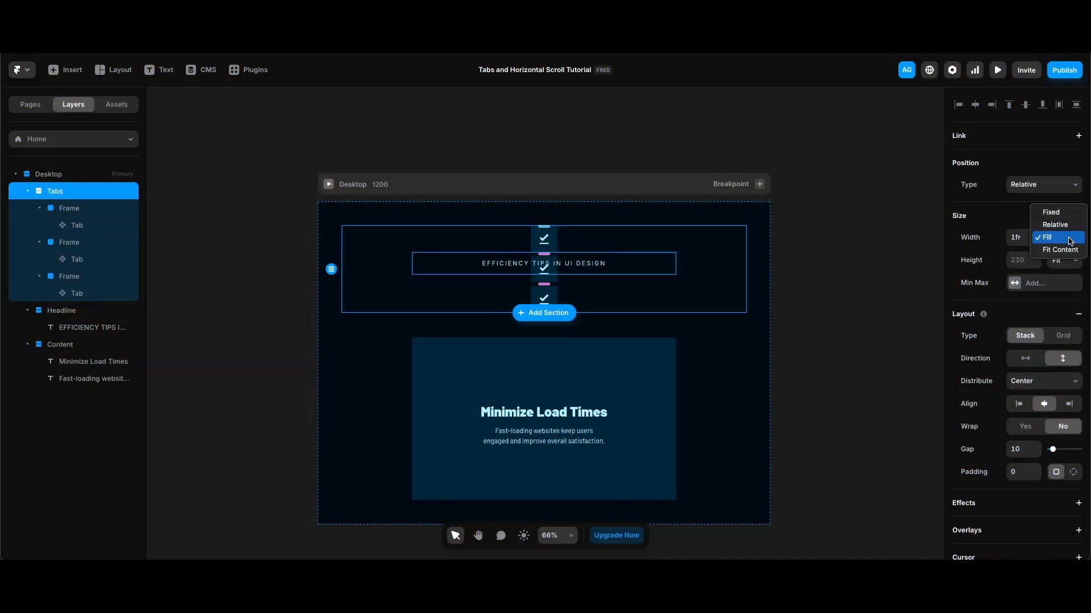
click(1060, 249)
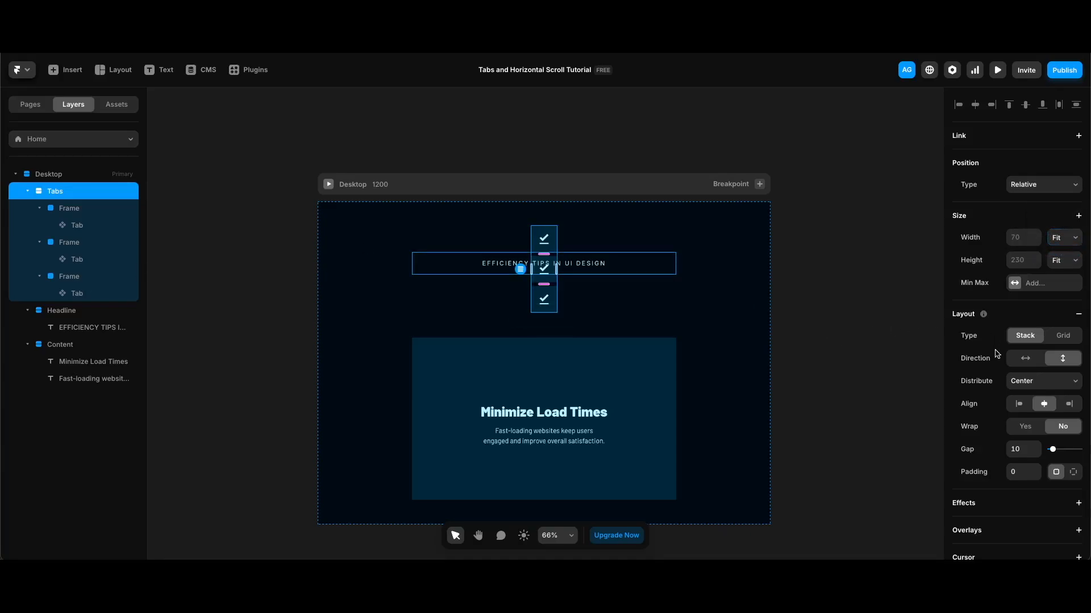
click(1025, 358)
click(1024, 448)
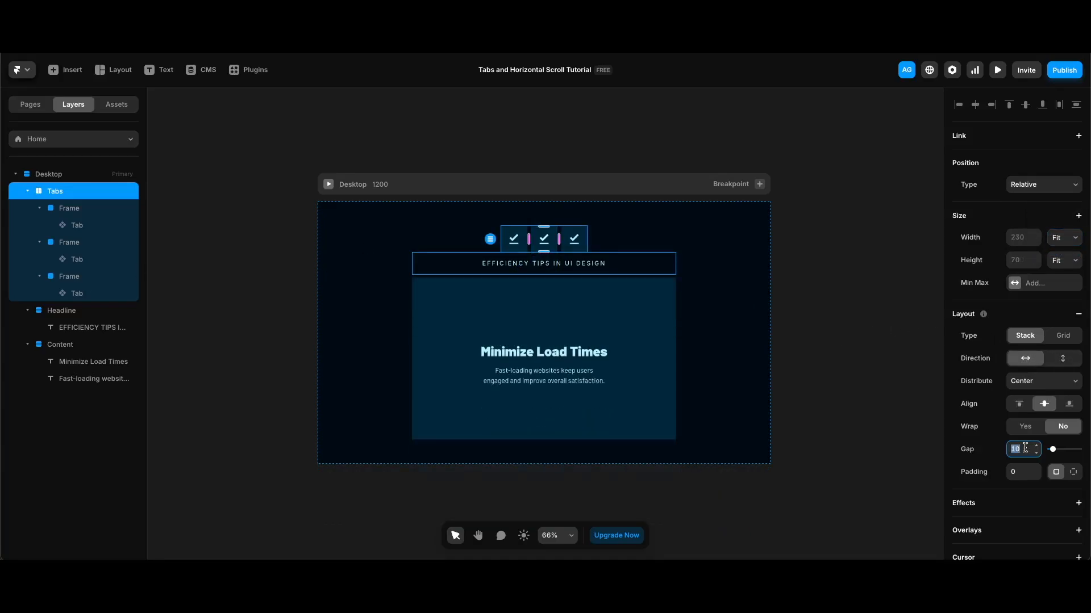
text(8)
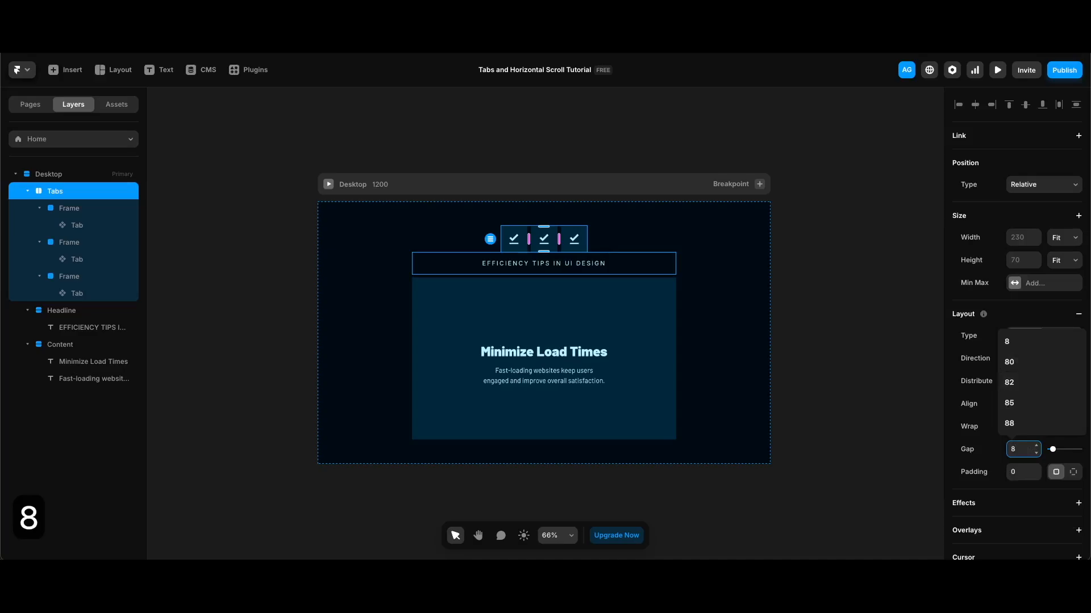
key(Return)
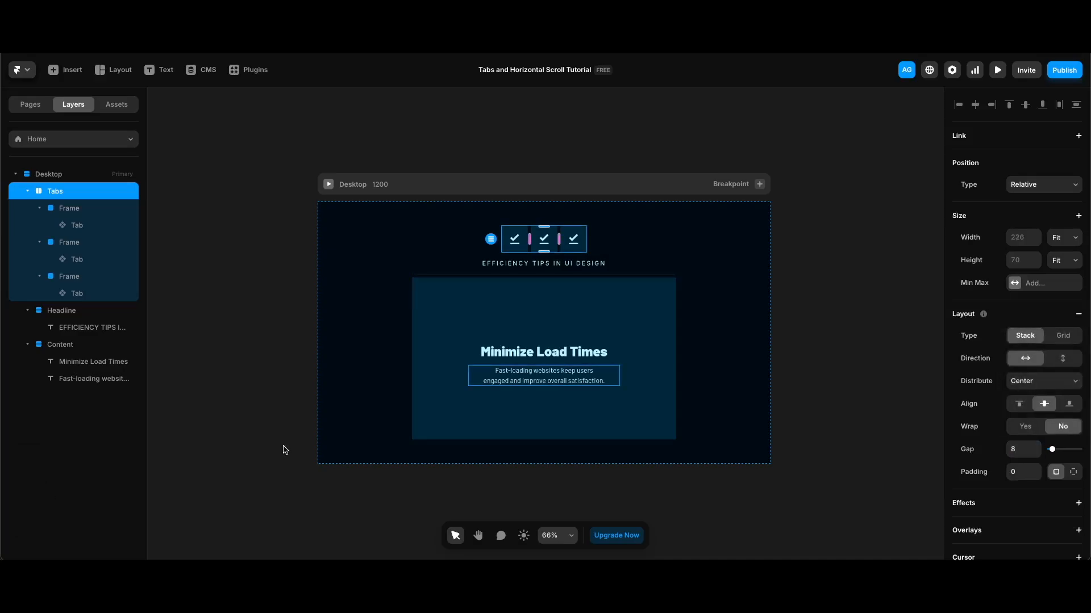
scroll(285, 446, down, 1)
key(Escape)
key(Escape)
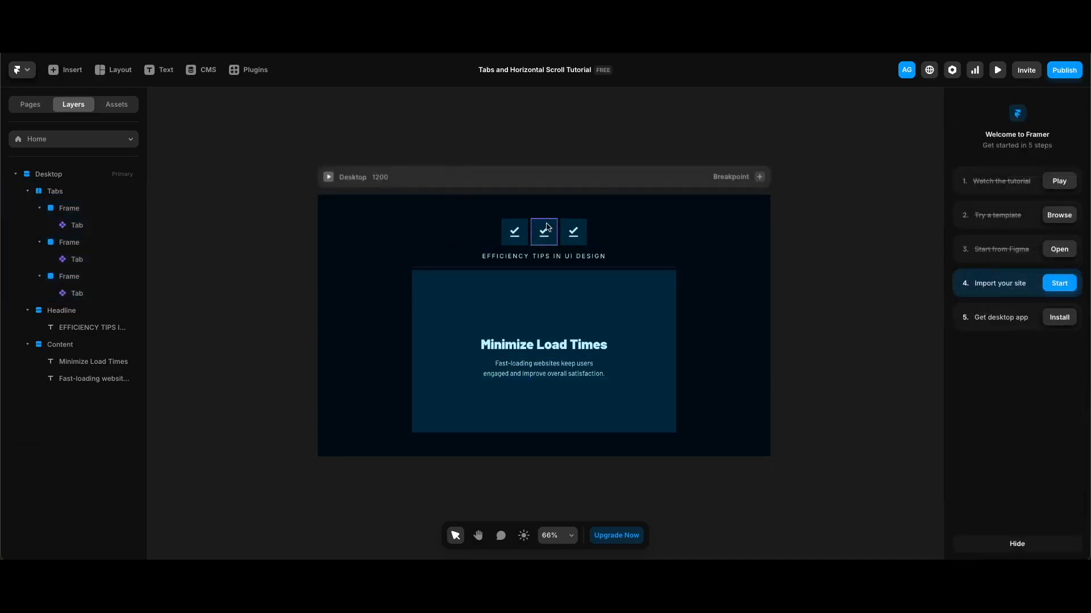
Step: Give the middle tab a Dark Green background and the third tab Mid Blue
click(547, 227)
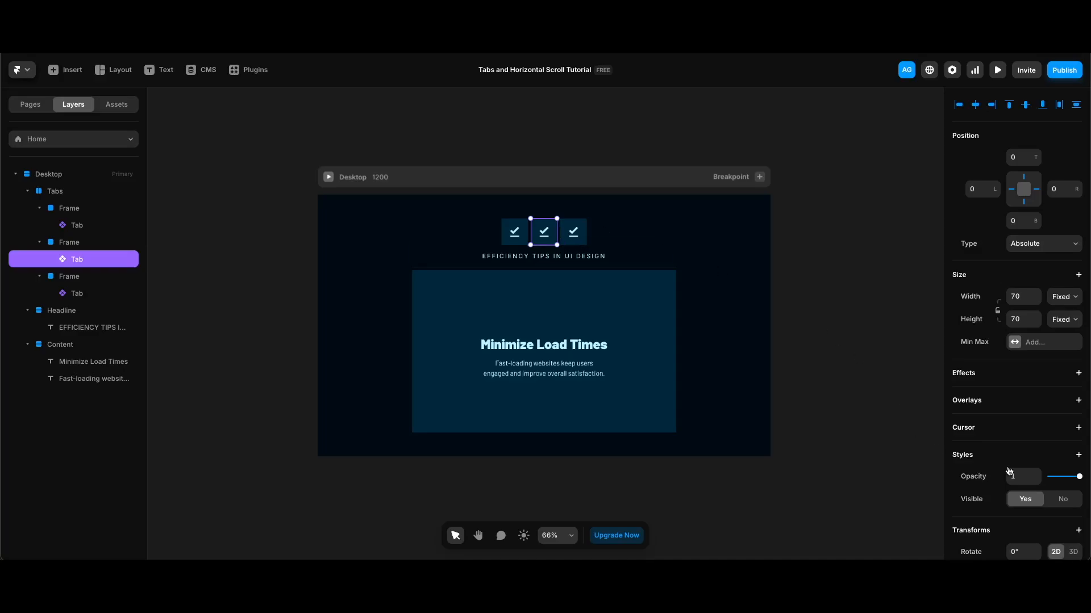
scroll(1009, 471, down, 3)
click(1038, 437)
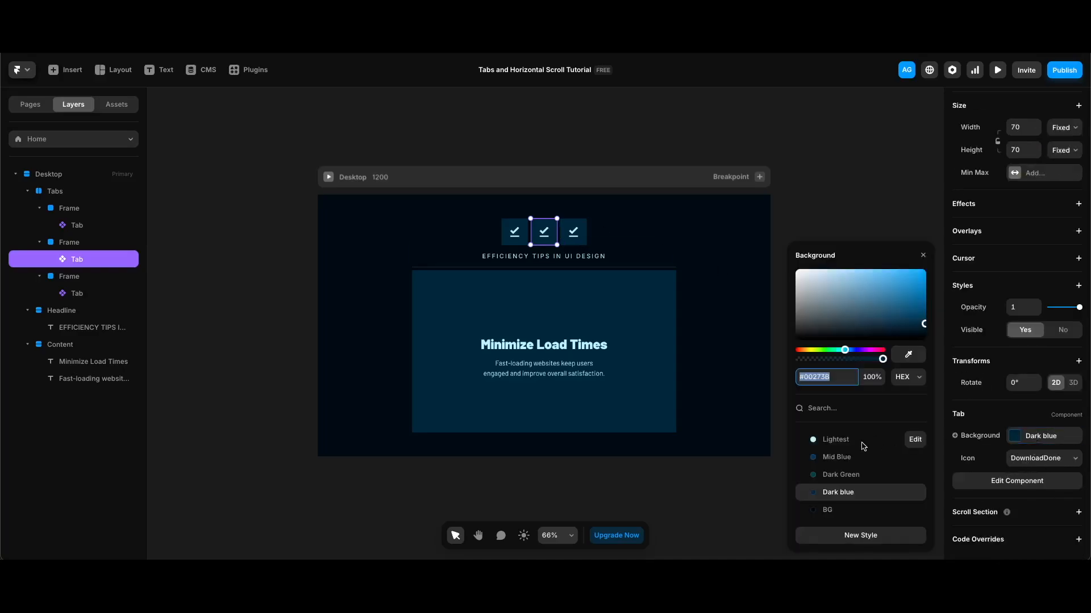
click(841, 475)
click(575, 231)
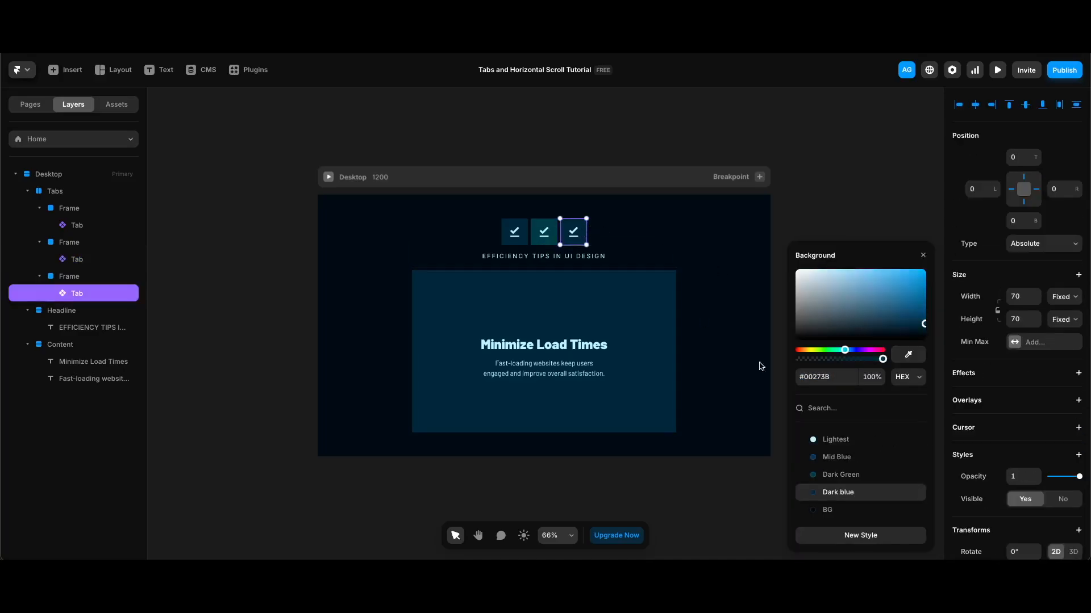
click(837, 458)
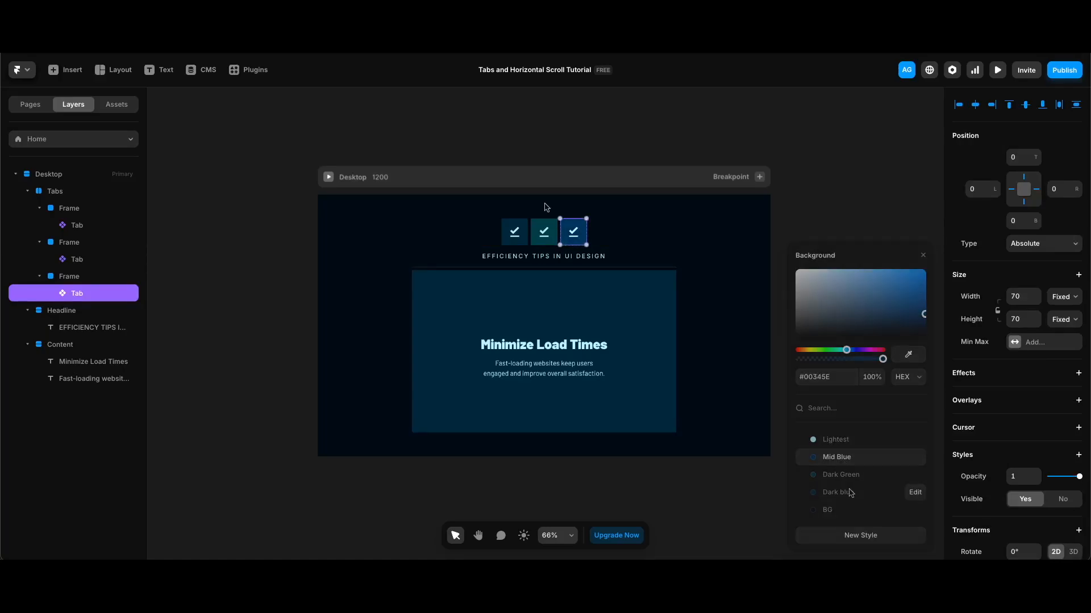
click(545, 211)
Step: Set the middle tab's icon to Navigation and the third tab's icon to Devices
click(544, 229)
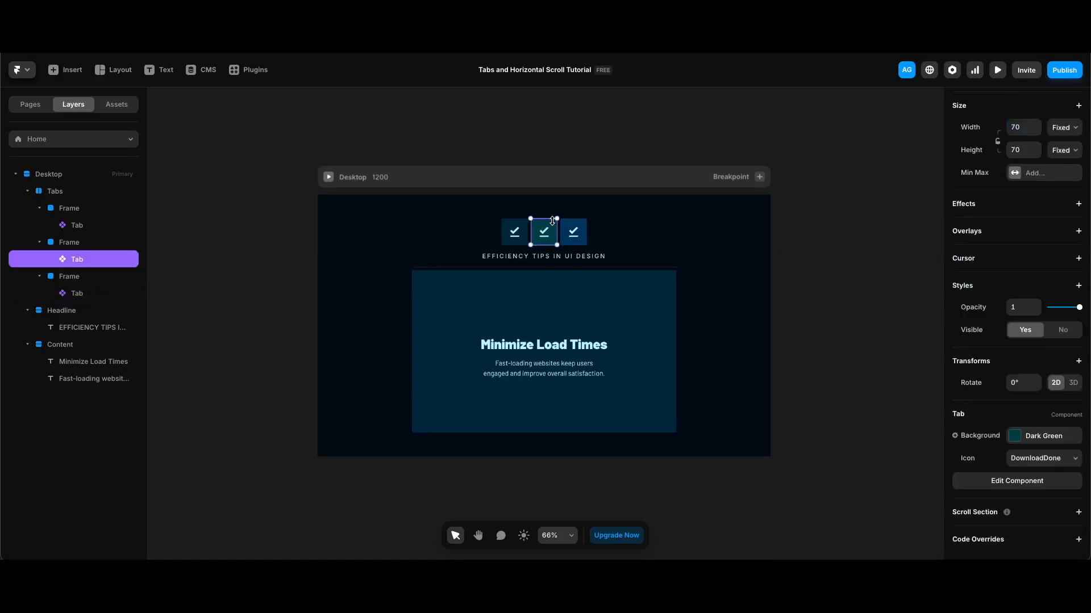
click(1051, 459)
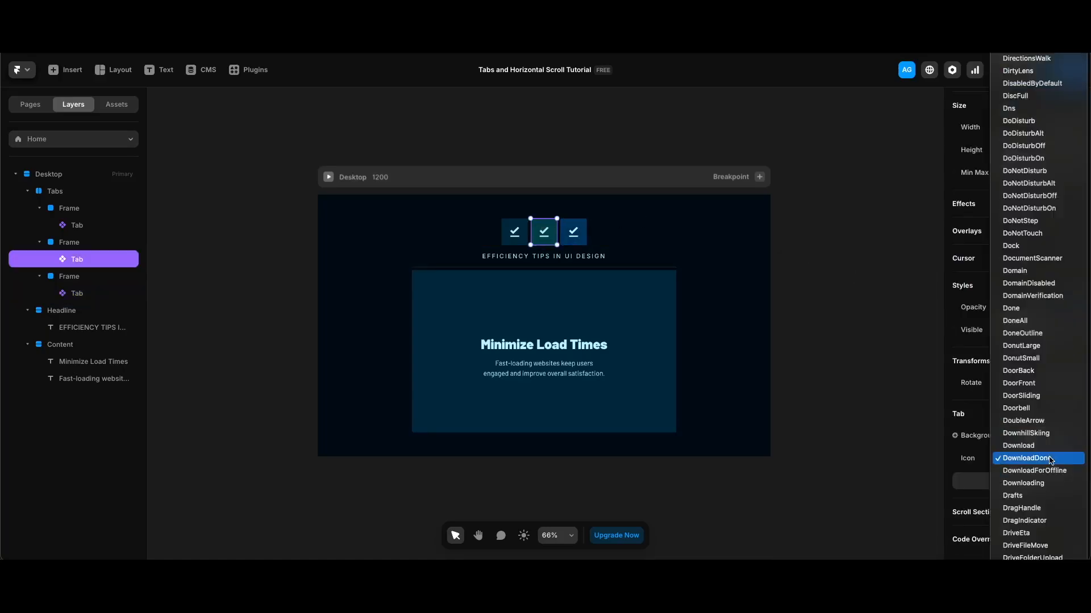
text(navigation)
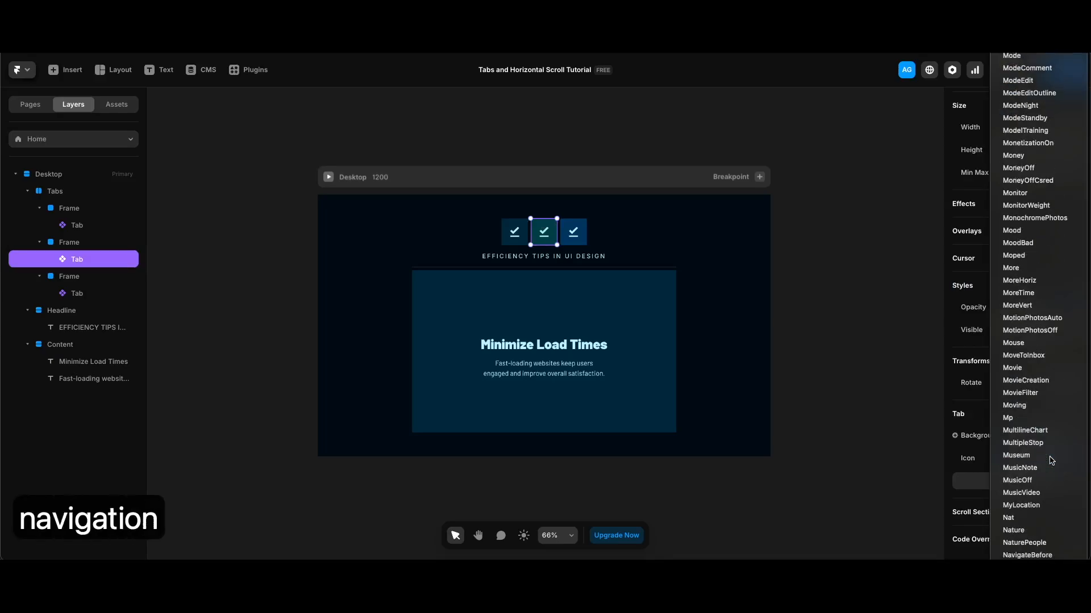
key(Return)
click(574, 233)
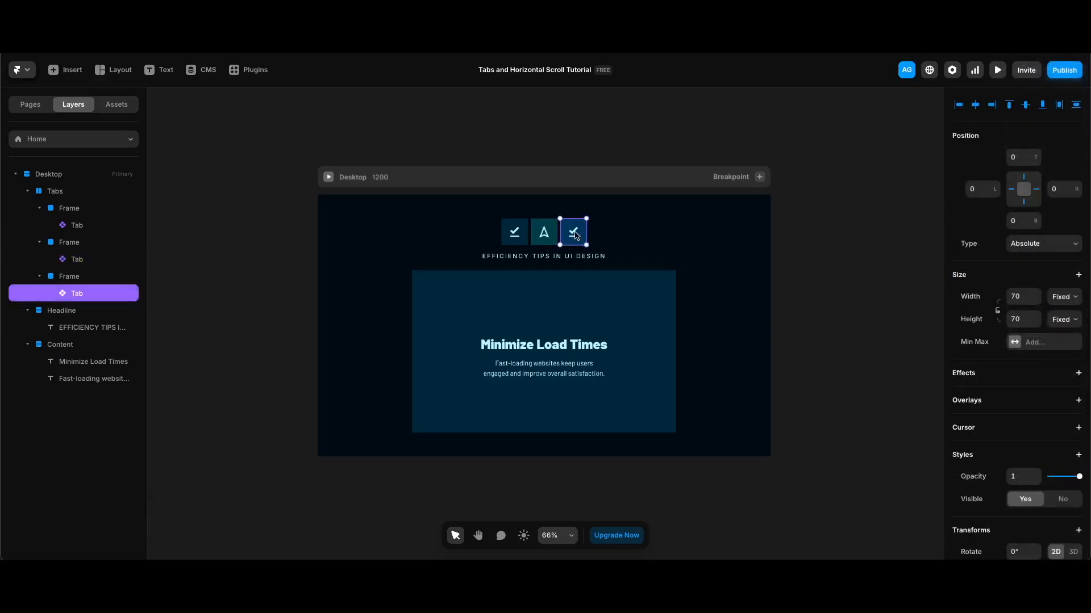
scroll(1031, 477, down, 3)
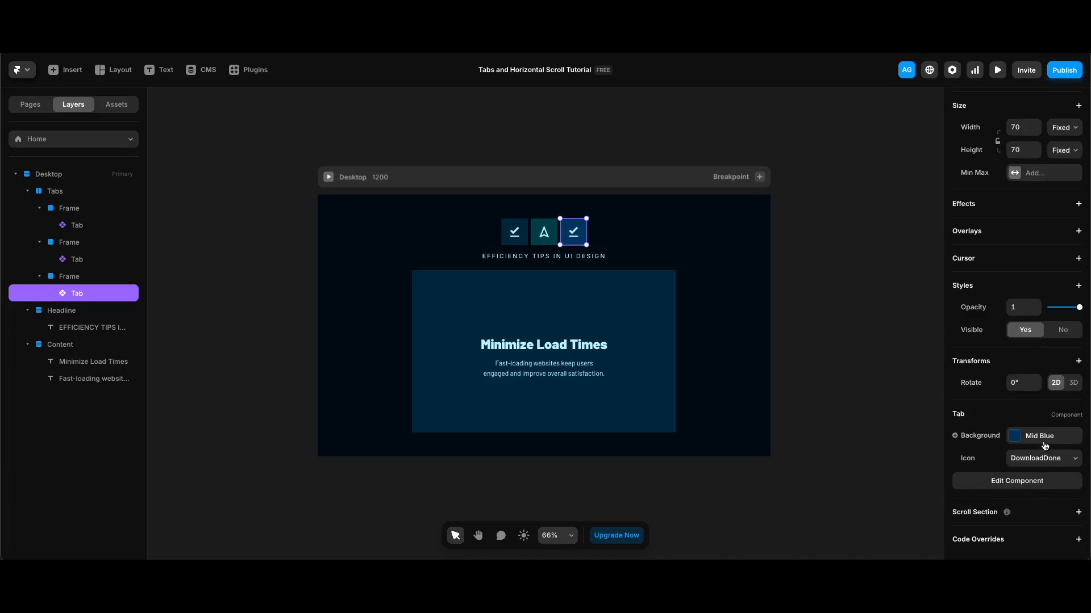
click(1044, 458)
text(devices)
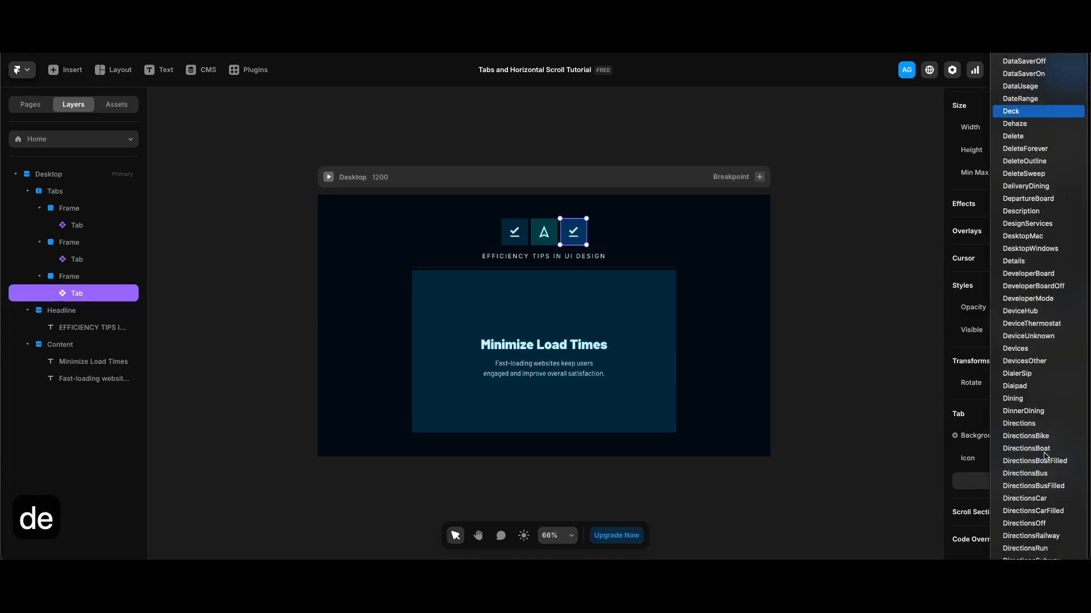
key(Return)
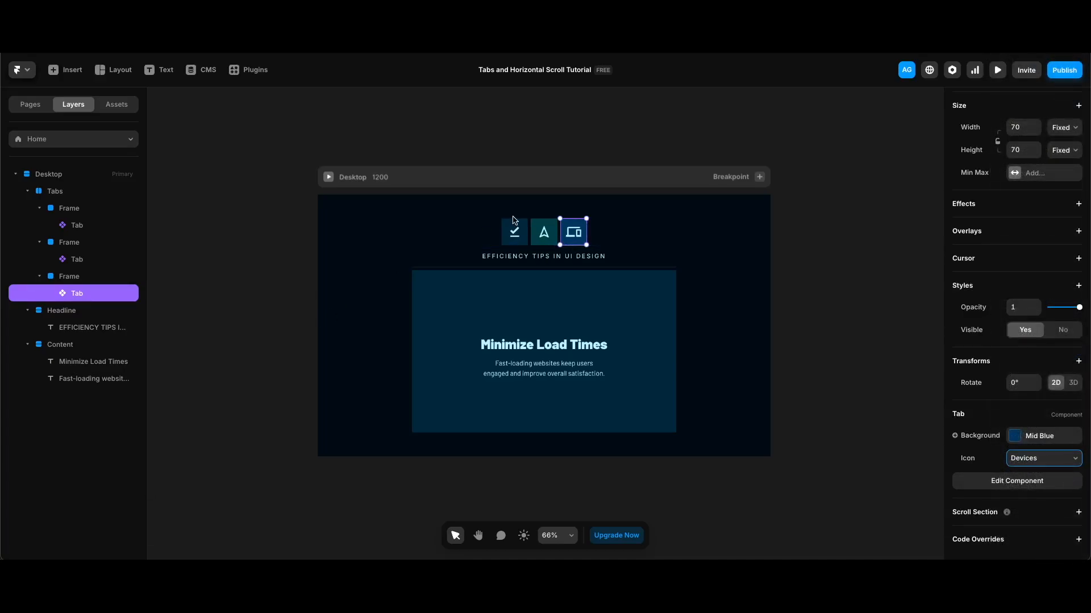
click(61, 194)
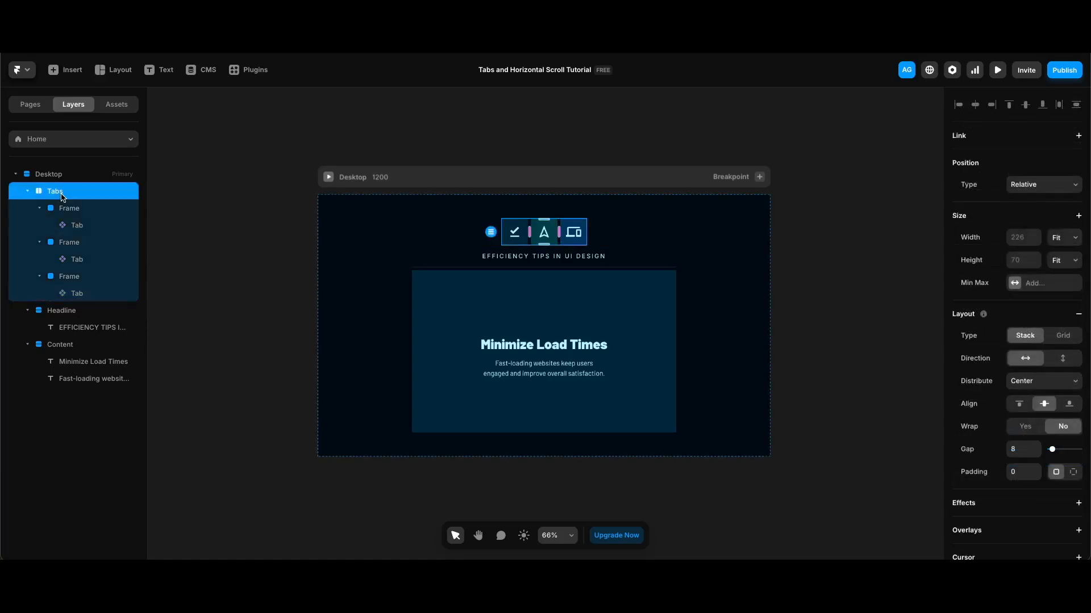
Step: Wrap the Tabs layer in a new stack named Tabs Wrapper
right_click(62, 197)
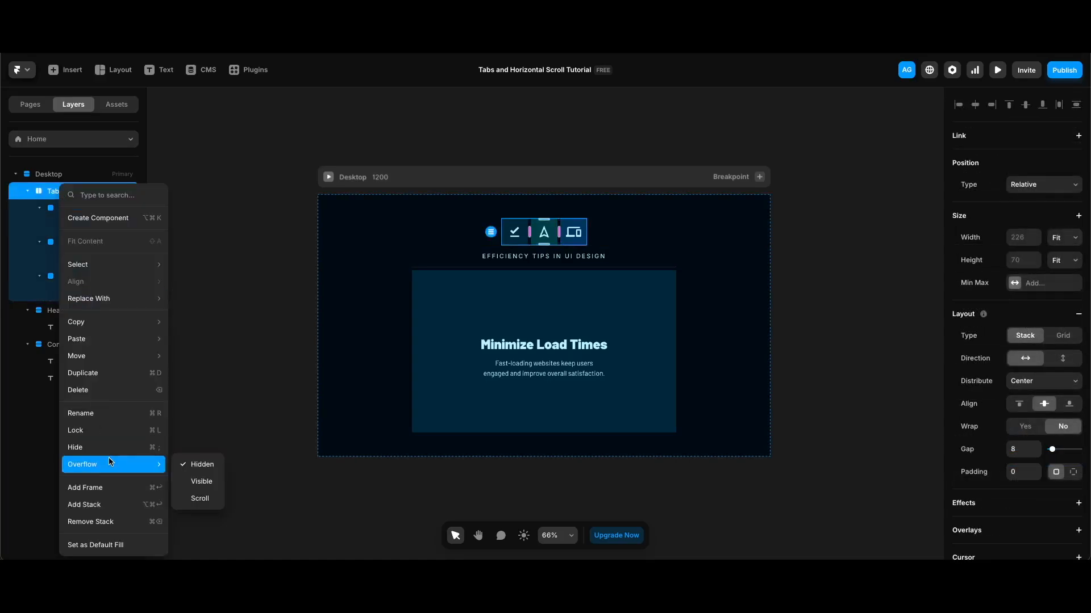
click(109, 502)
double_click(92, 192)
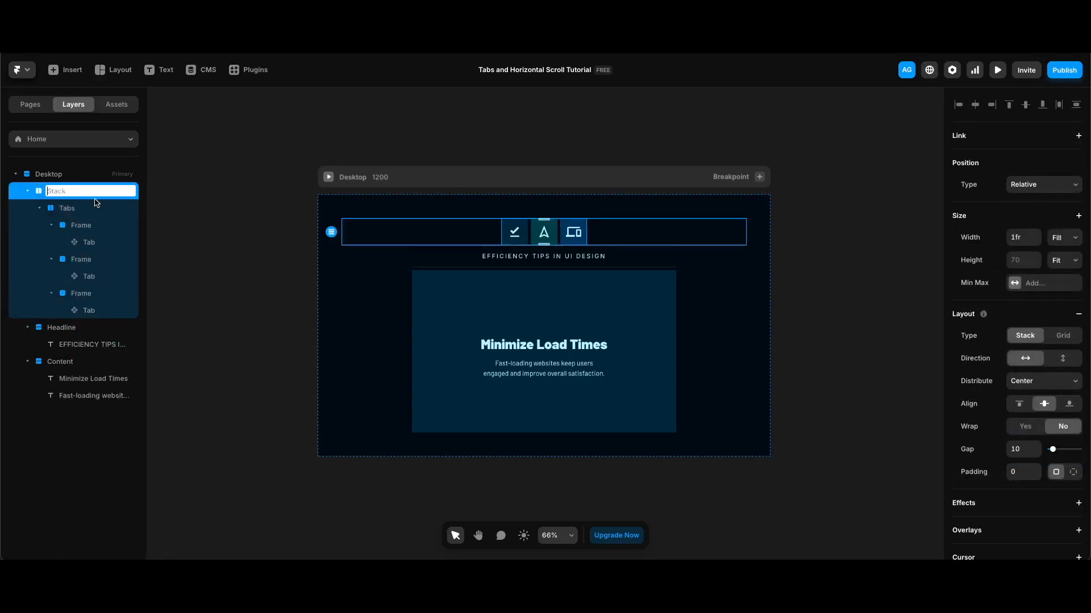
text(Tabs Wrapper)
key(Return)
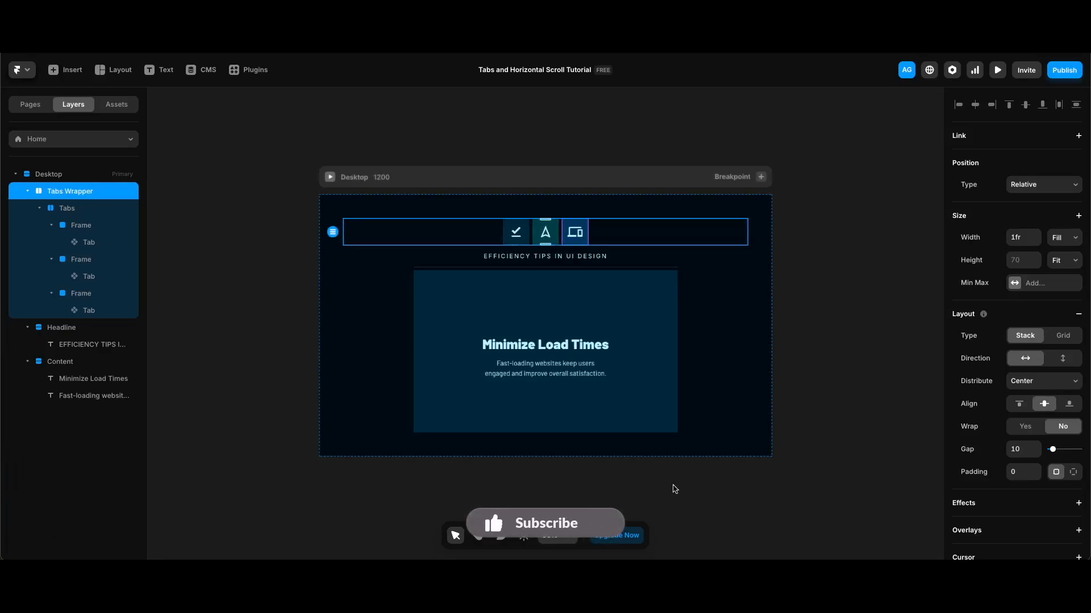
Step: Set the Tabs Wrapper width to 700 and distribute its contents to Start
click(1024, 237)
text(700)
key(Return)
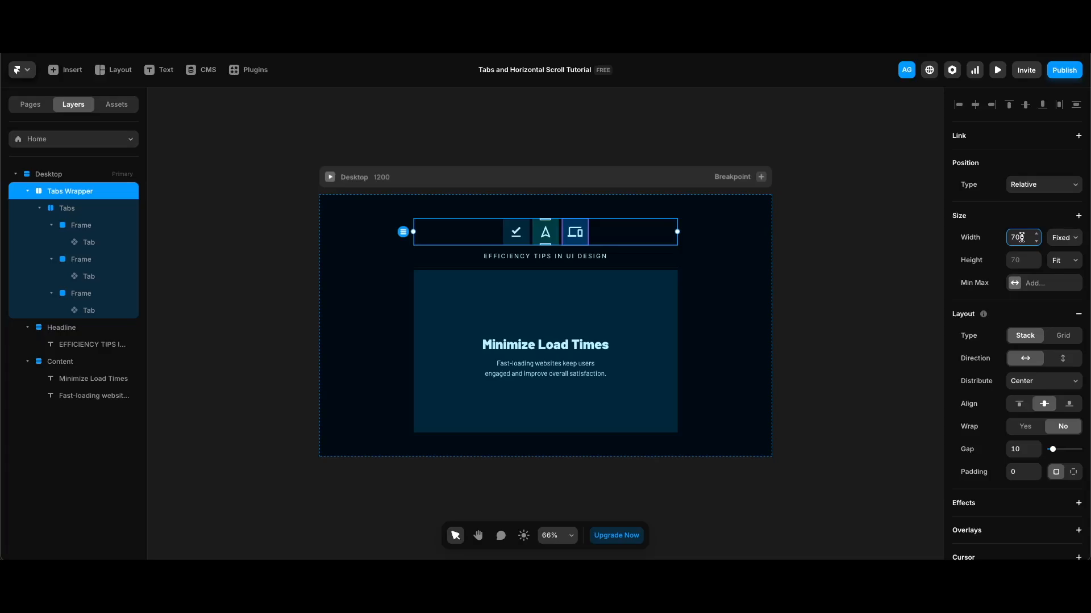
click(1025, 382)
click(1032, 369)
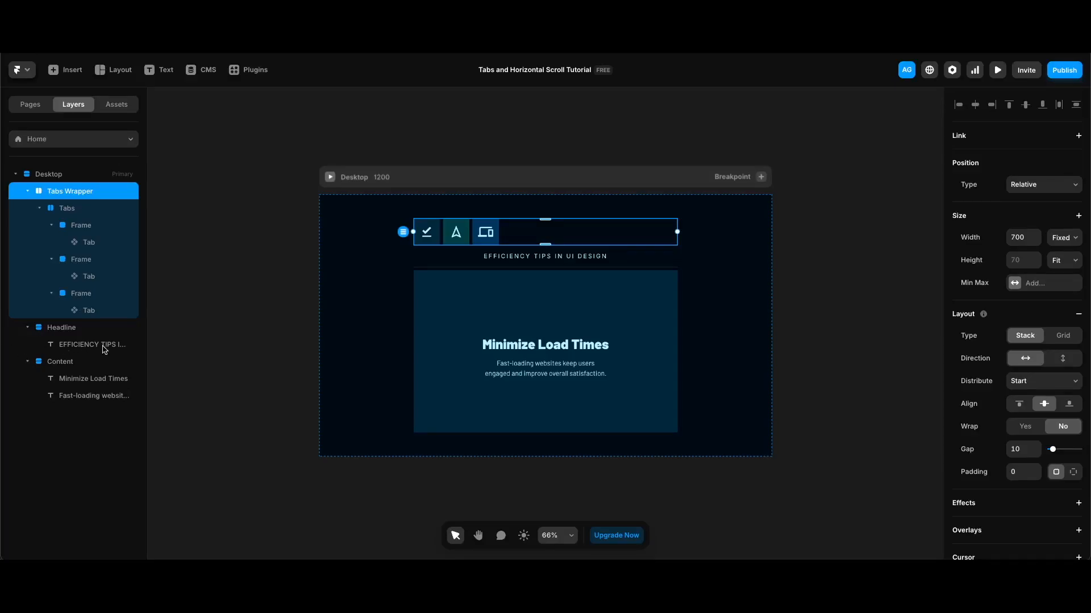
shift+click(72, 332)
Step: Stack Tabs Wrapper, Headline and Content into 'Tabs & Content' with gap 0
shift+click(67, 364)
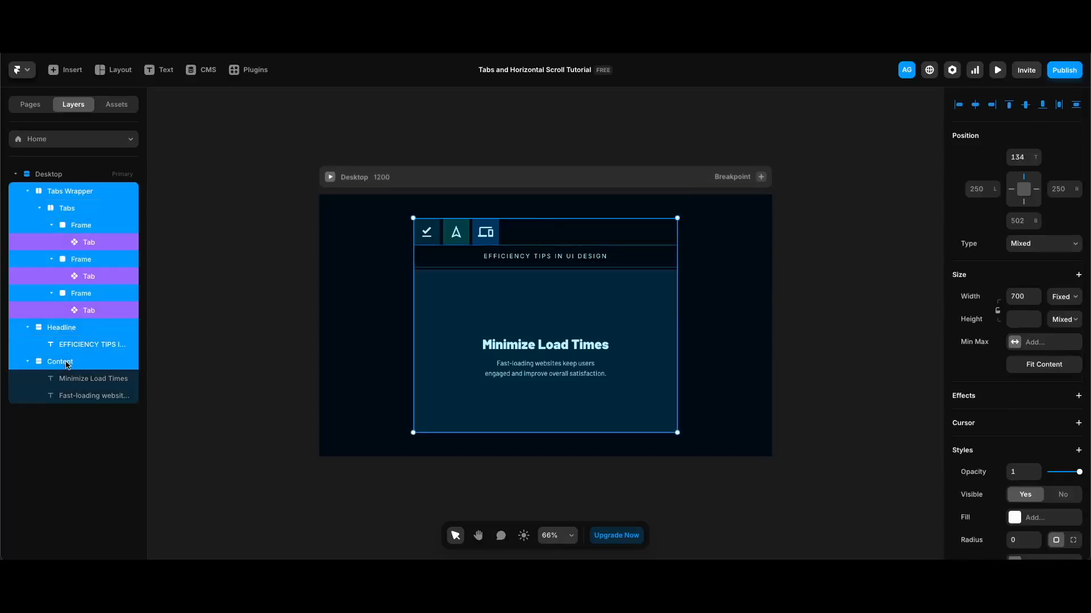
right_click(66, 364)
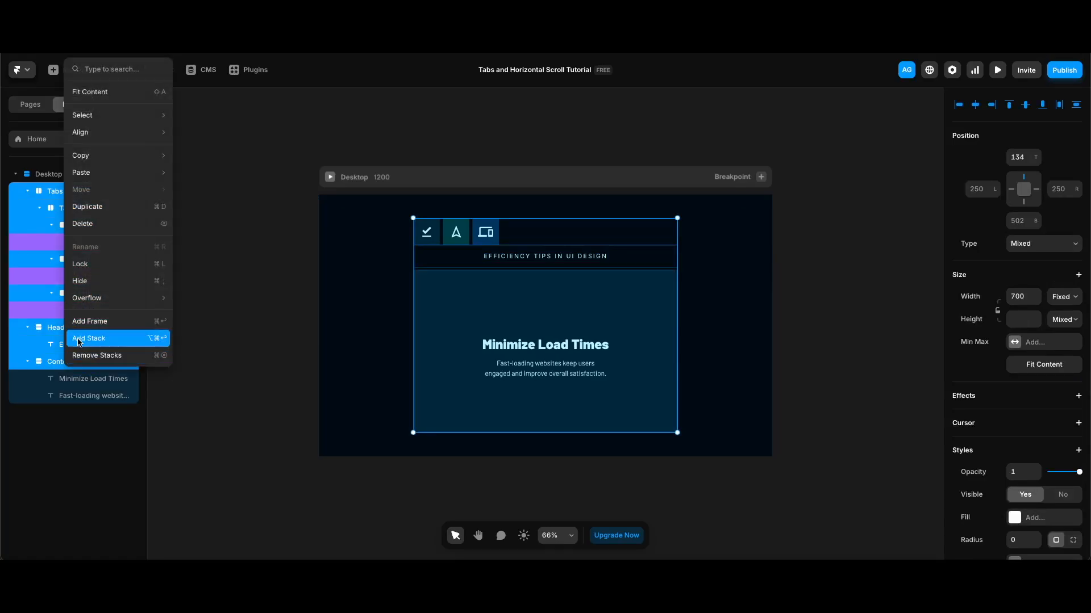
click(78, 341)
double_click(57, 191)
text(Tabs & Content)
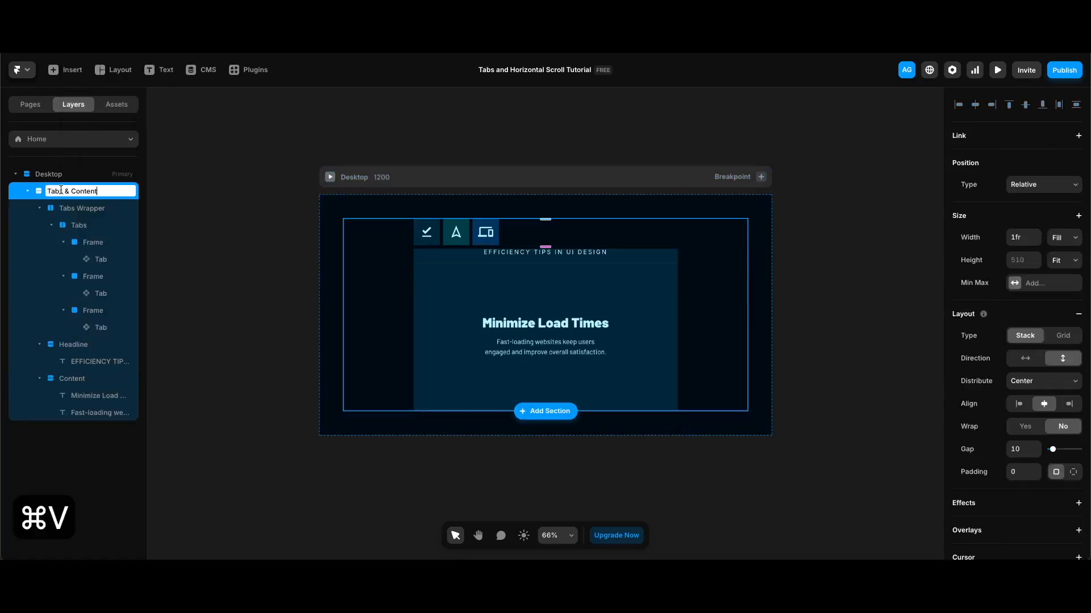
key(Return)
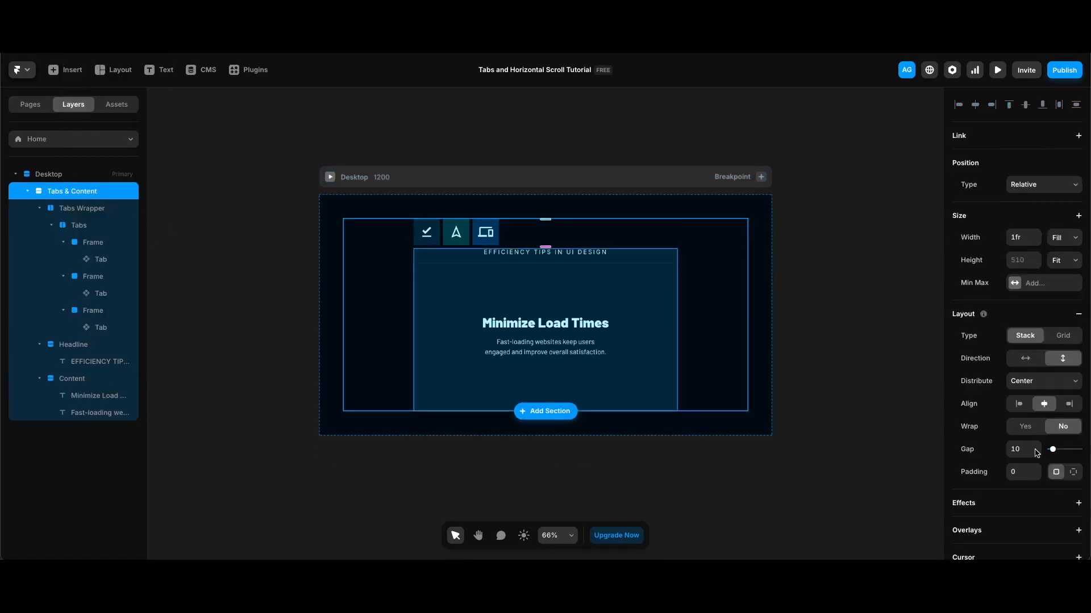
scroll(1053, 451, down, 1)
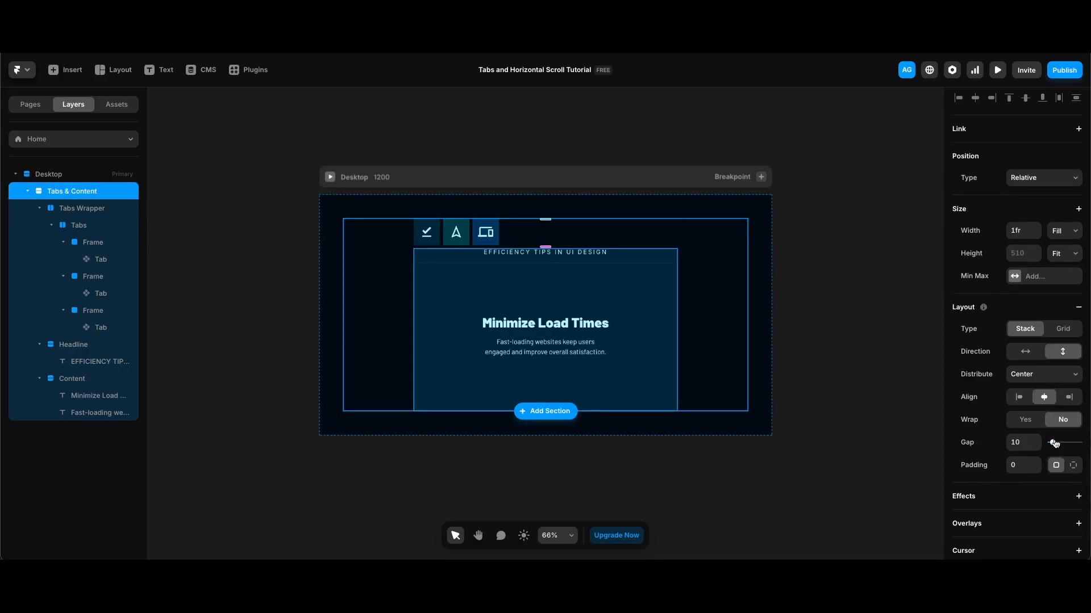
drag(1053, 444, 1027, 444)
Step: Set the Headline's top offset to 70
click(90, 345)
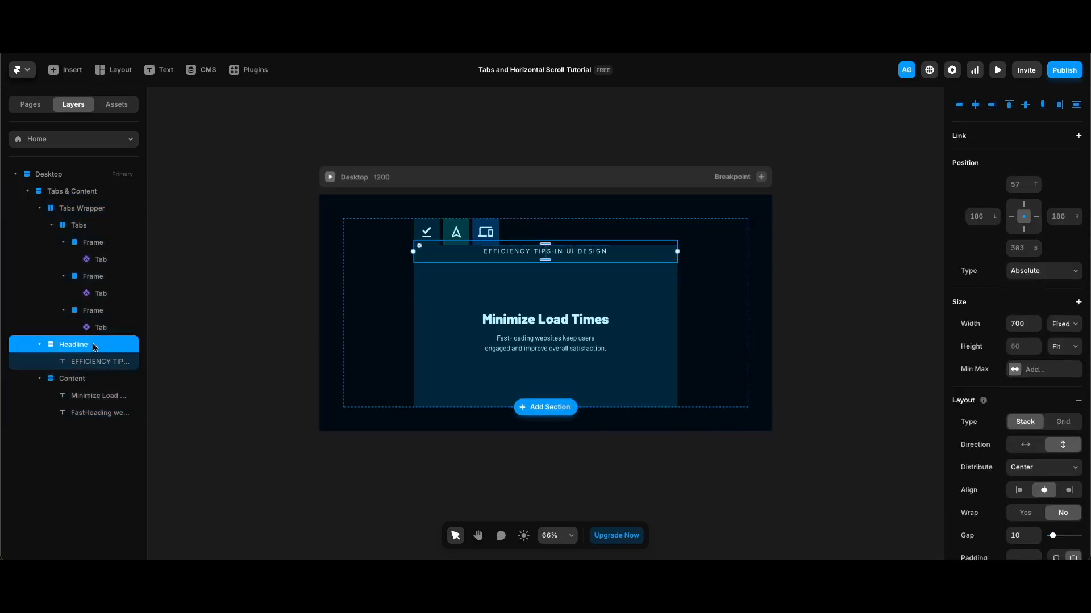
click(1022, 186)
text(70)
key(Return)
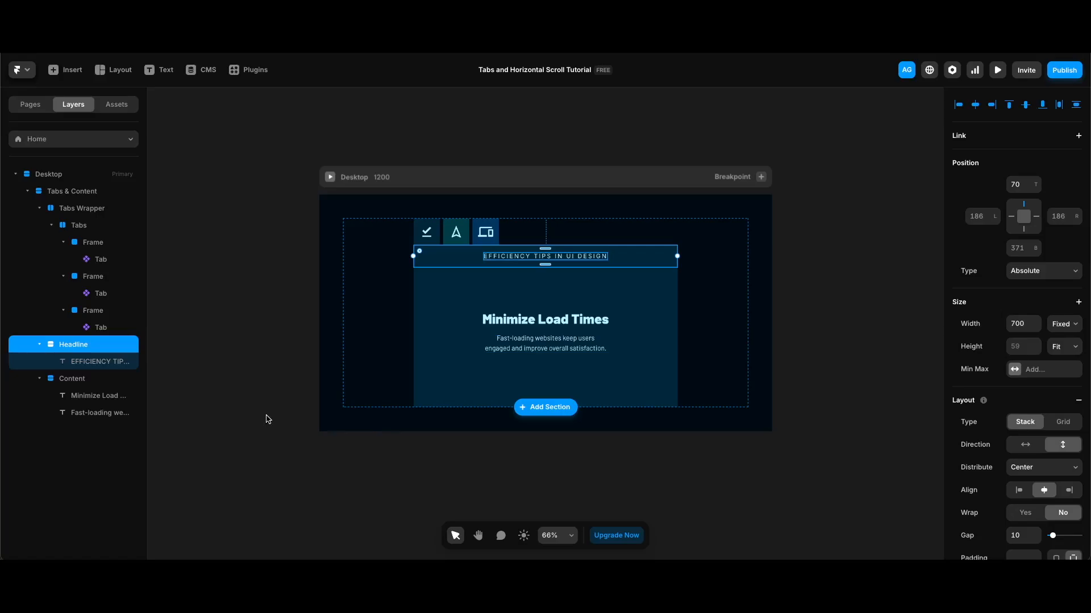
click(85, 380)
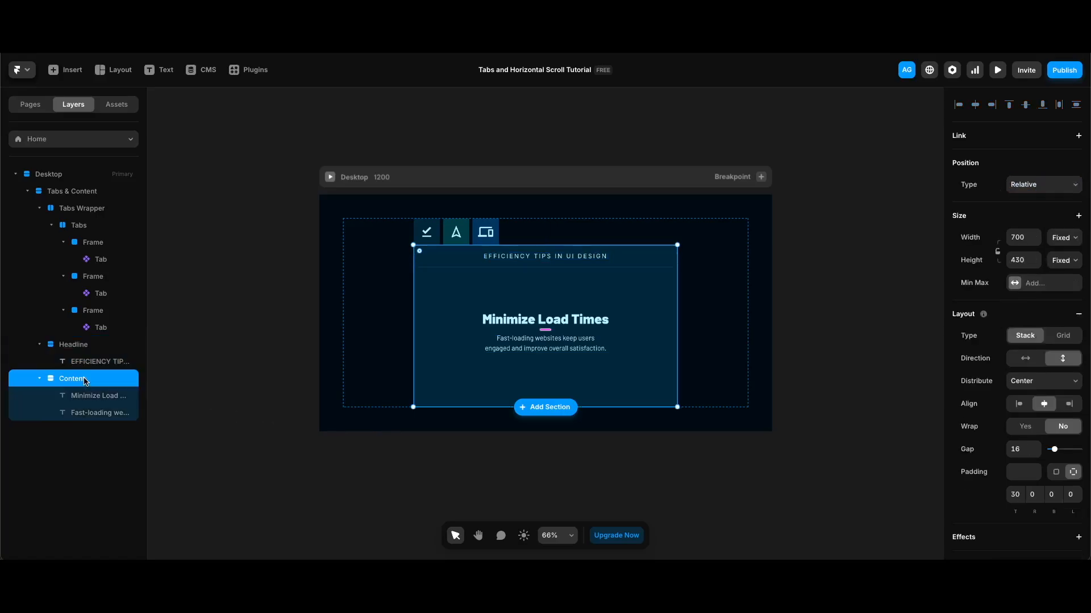
Step: Convert the Content layer into a Content component
right_click(85, 380)
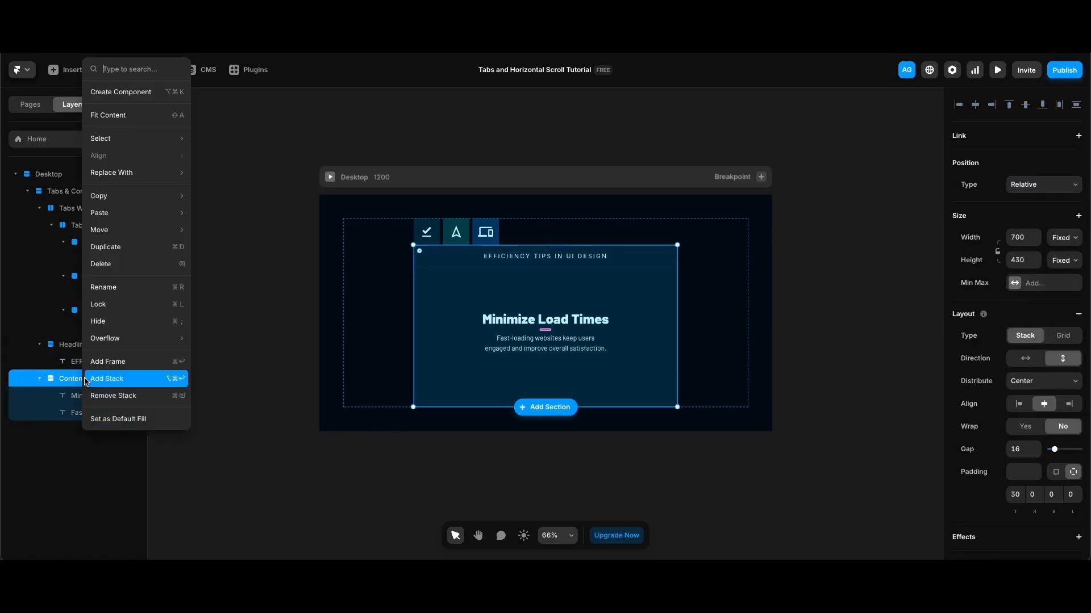
click(118, 92)
click(581, 346)
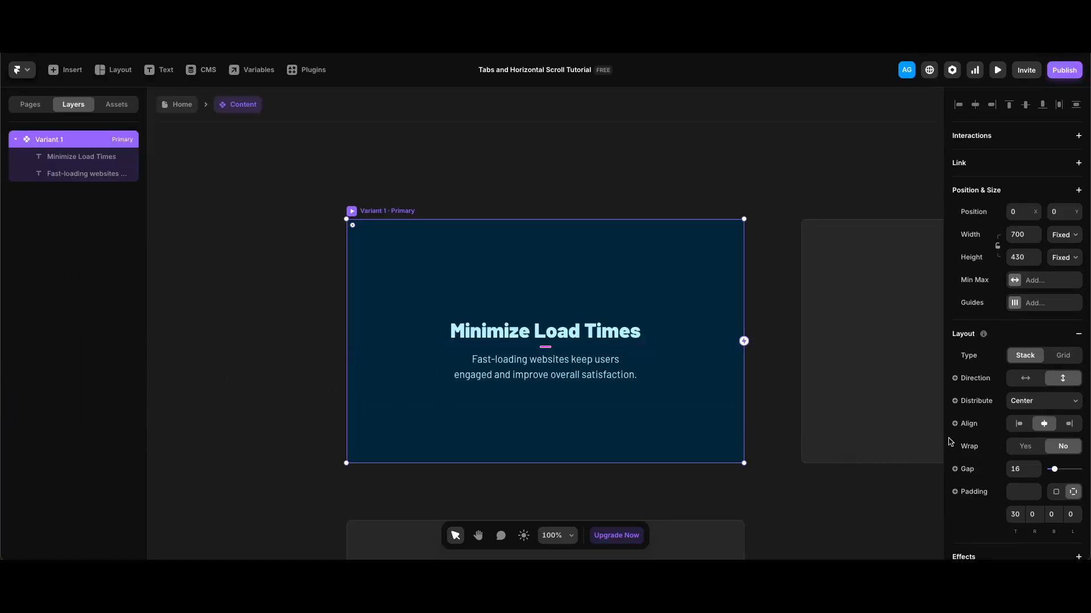
Step: Bind the Content component's fill to a Background variable defaulting to Dark blue
scroll(1014, 438, down, 6)
click(955, 367)
click(926, 392)
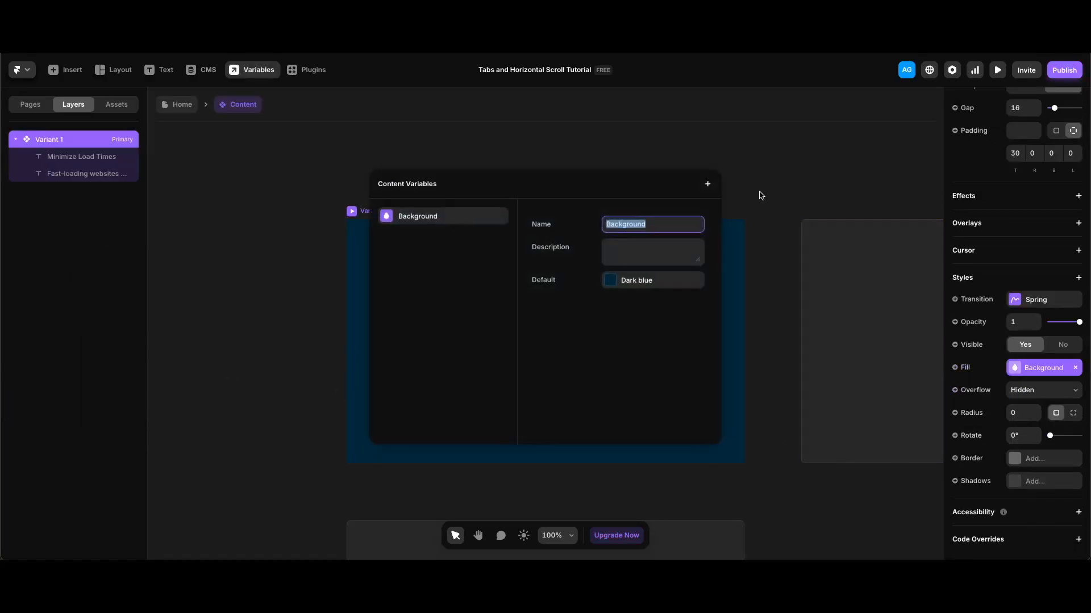
click(752, 147)
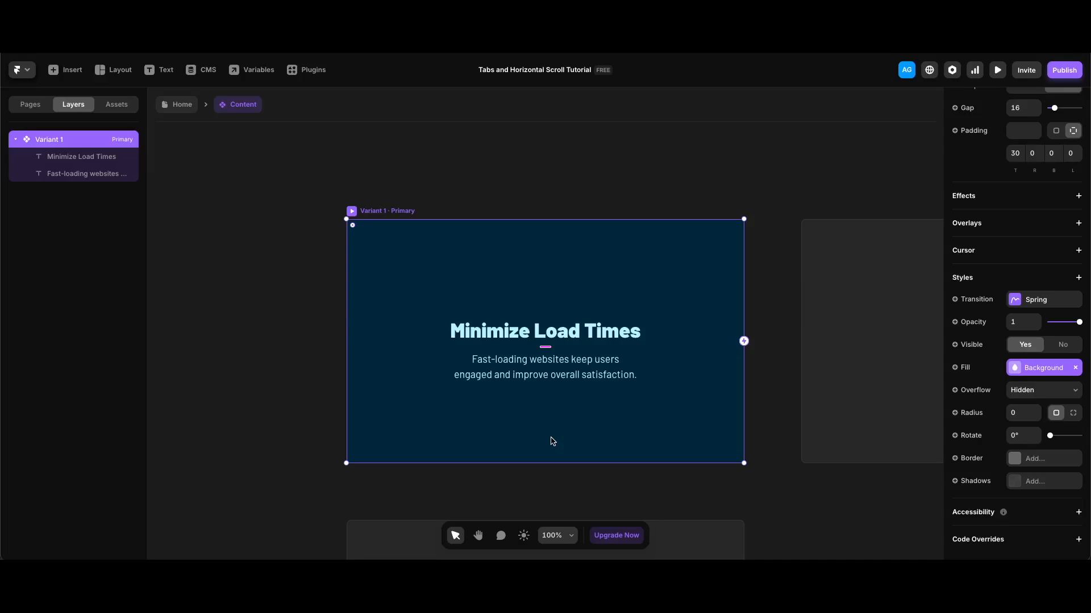
click(538, 337)
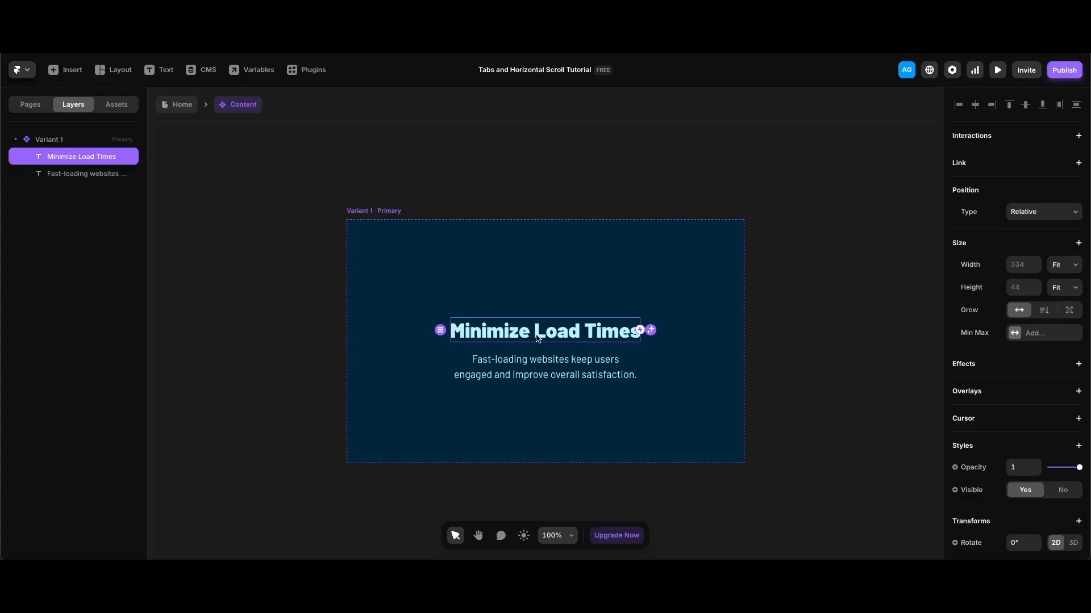
Step: Make the 'Minimize Load Times' heading a plain-text Title variable
scroll(1016, 369, down, 4)
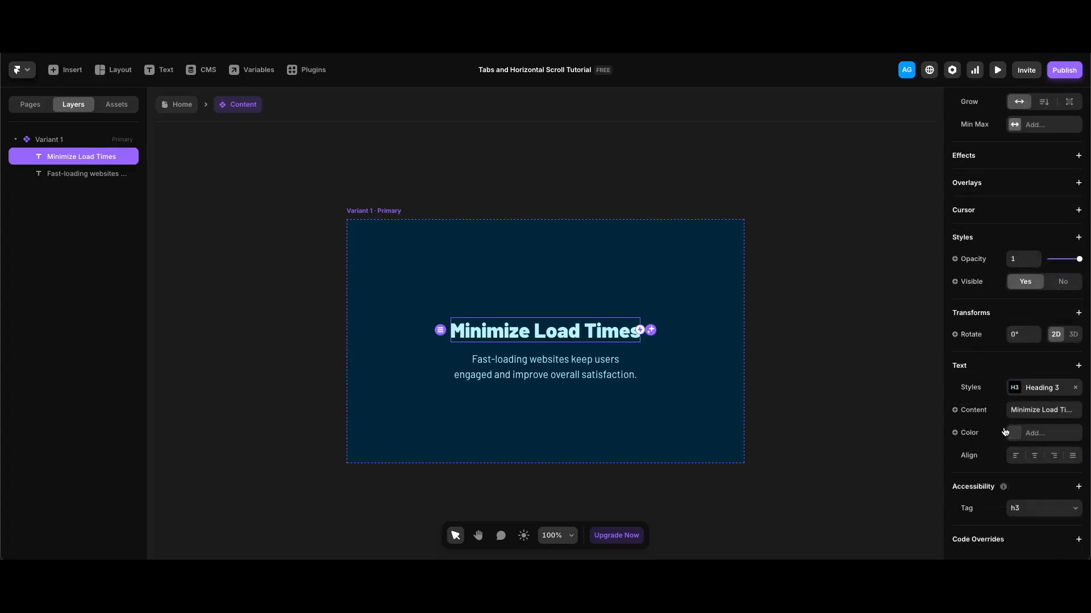
click(972, 410)
mouse_move(983, 431)
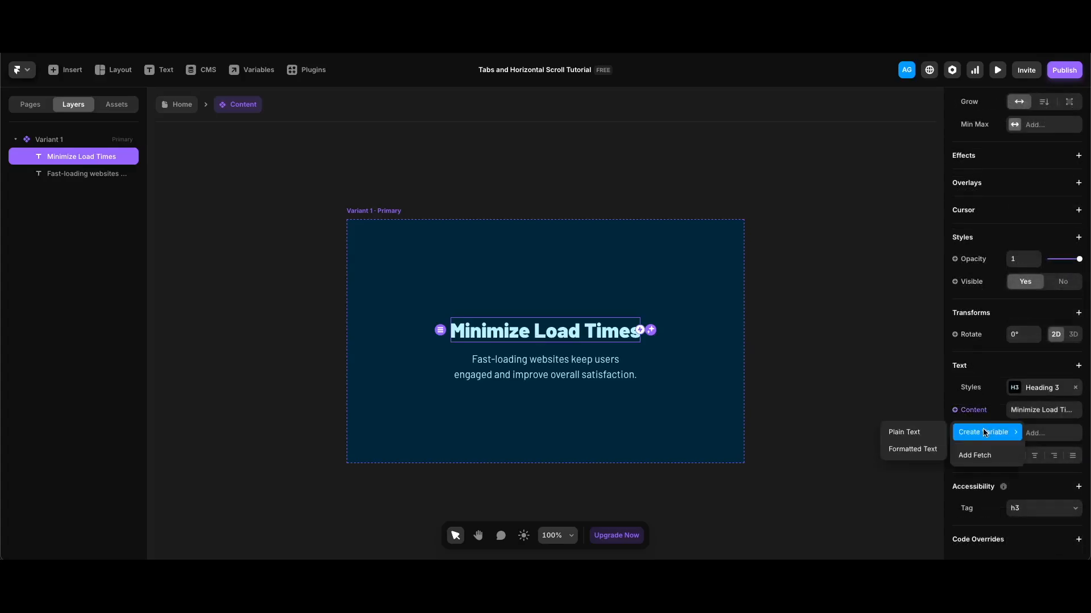
click(932, 437)
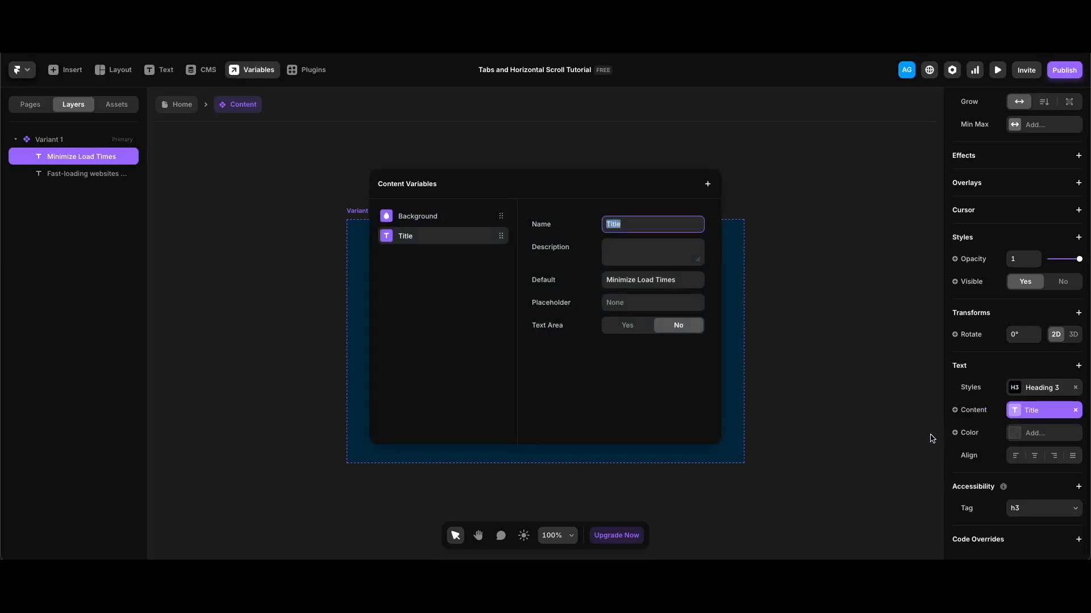
click(851, 297)
Step: Make the description a formatted Text variable, then return to the Home page
click(545, 376)
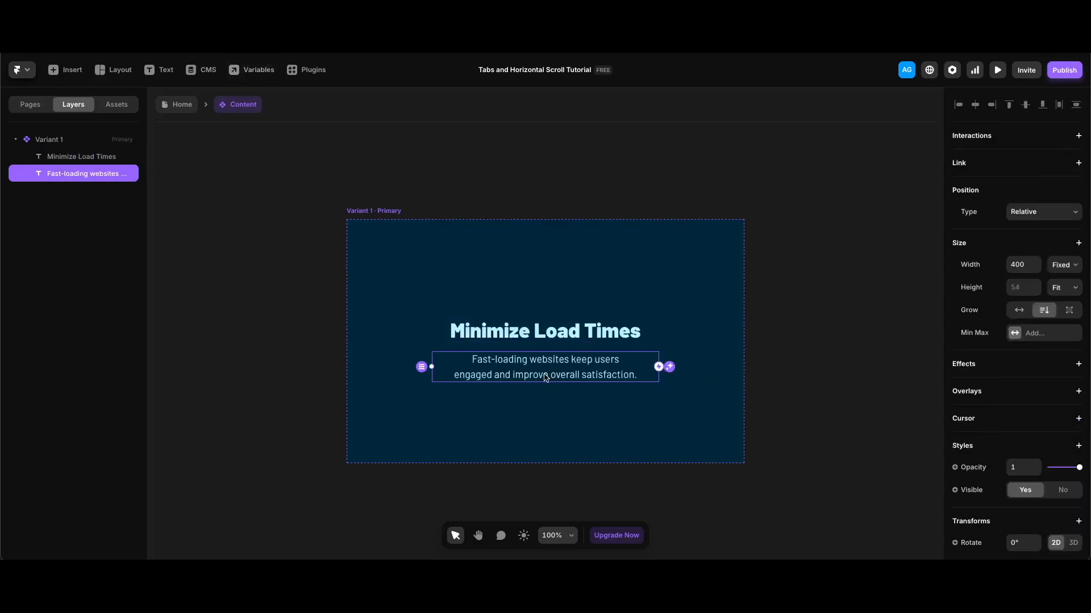
scroll(1017, 398, down, 4)
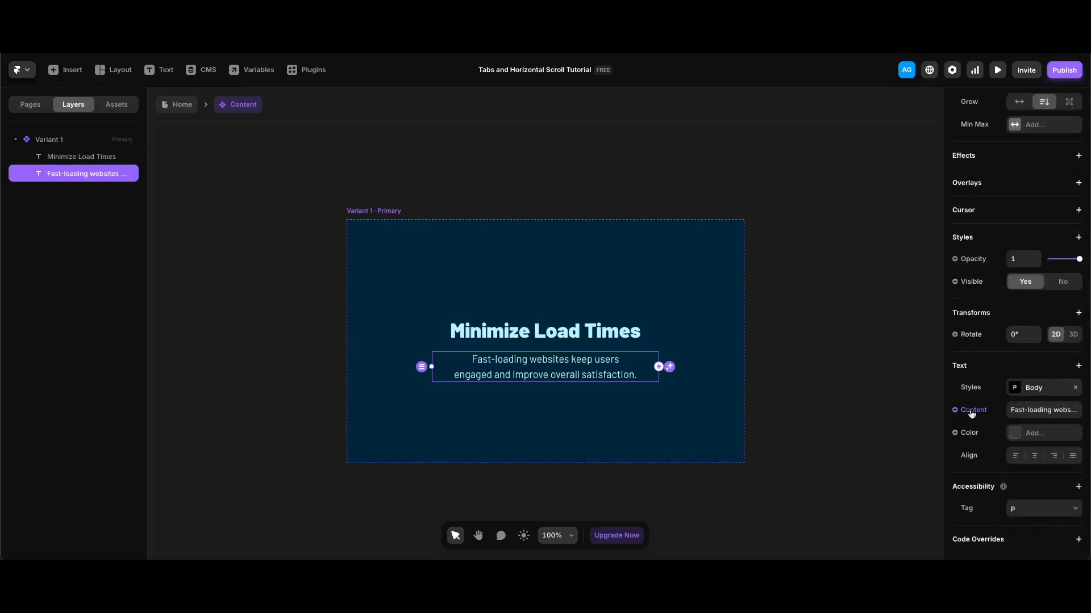
click(971, 412)
mouse_move(988, 432)
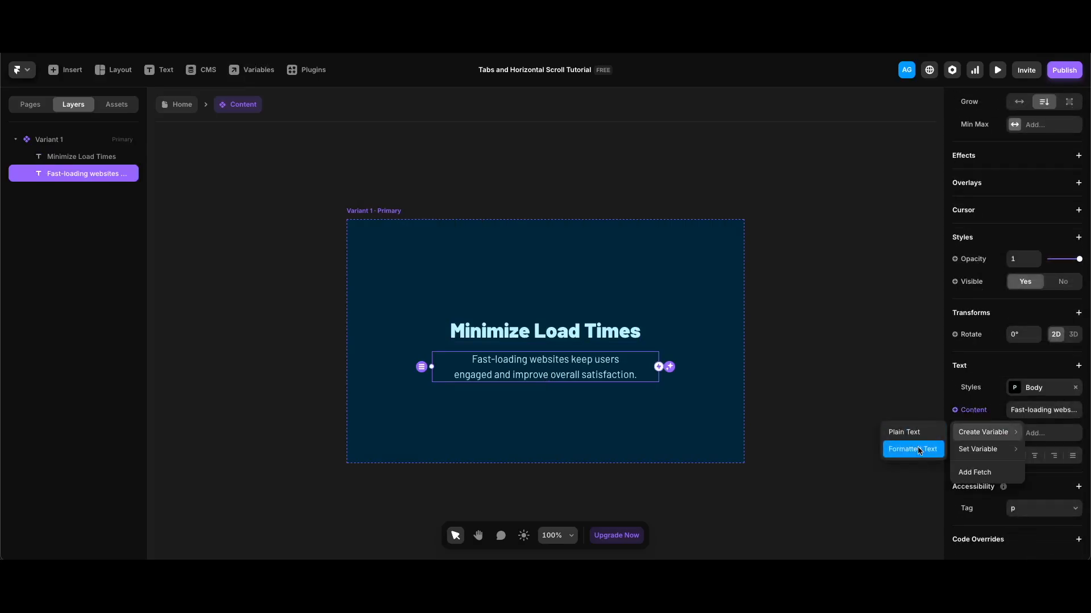
click(918, 447)
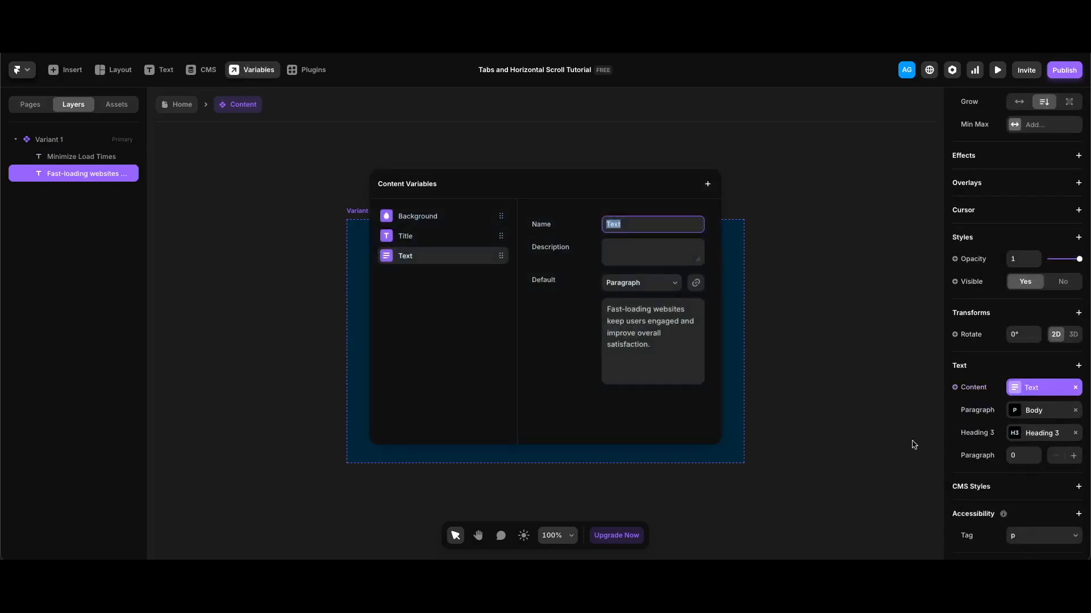
click(800, 266)
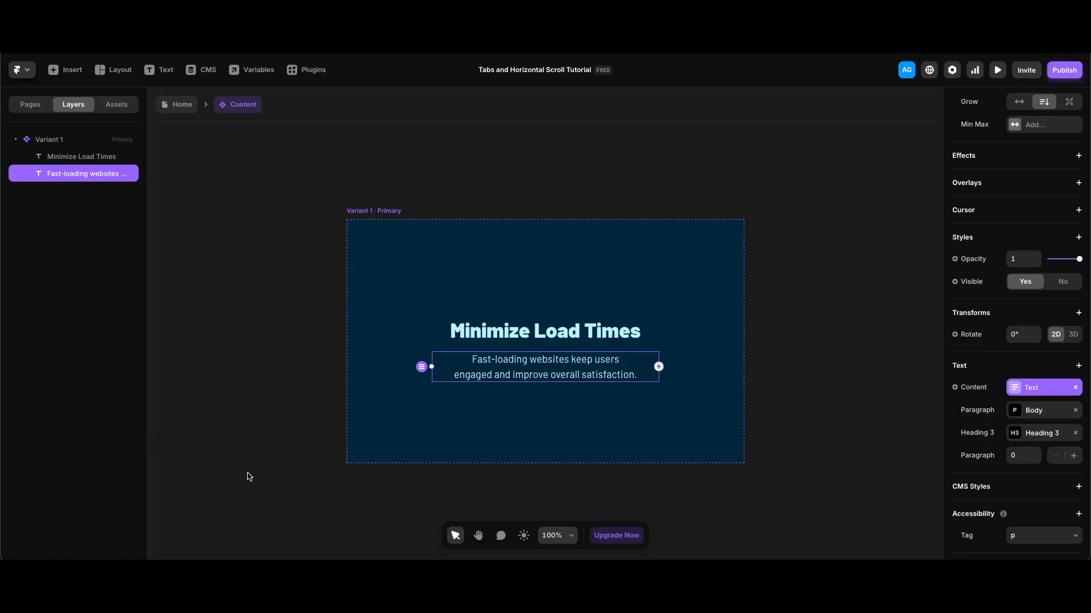
click(265, 394)
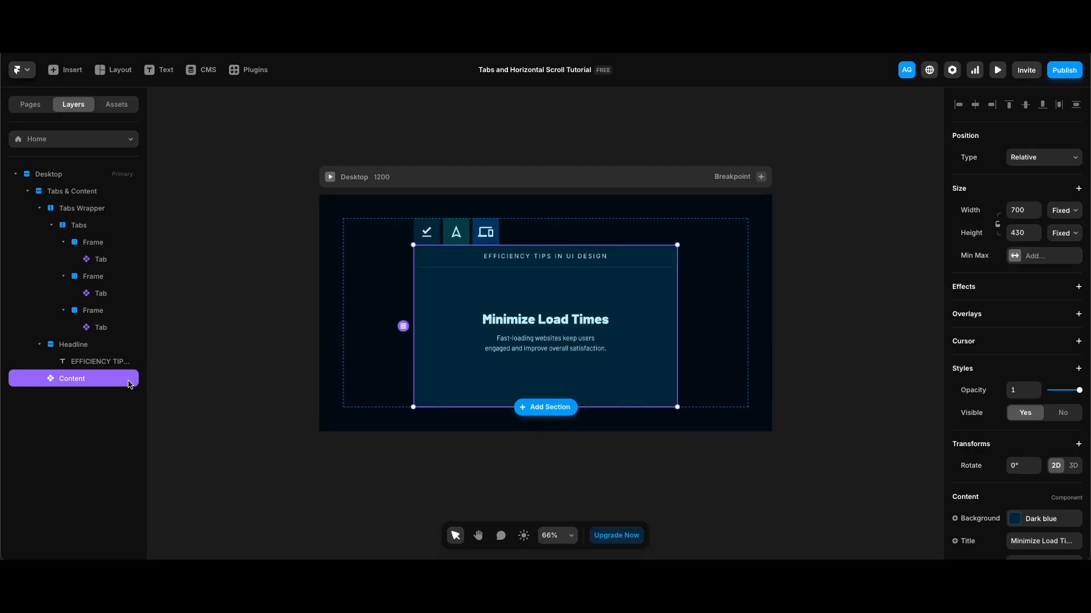
Step: Duplicate the Content section; make the second Dark Green titled 'Streamline Navigation' and edit its text
key(ctrl+d)
key(ctrl+d)
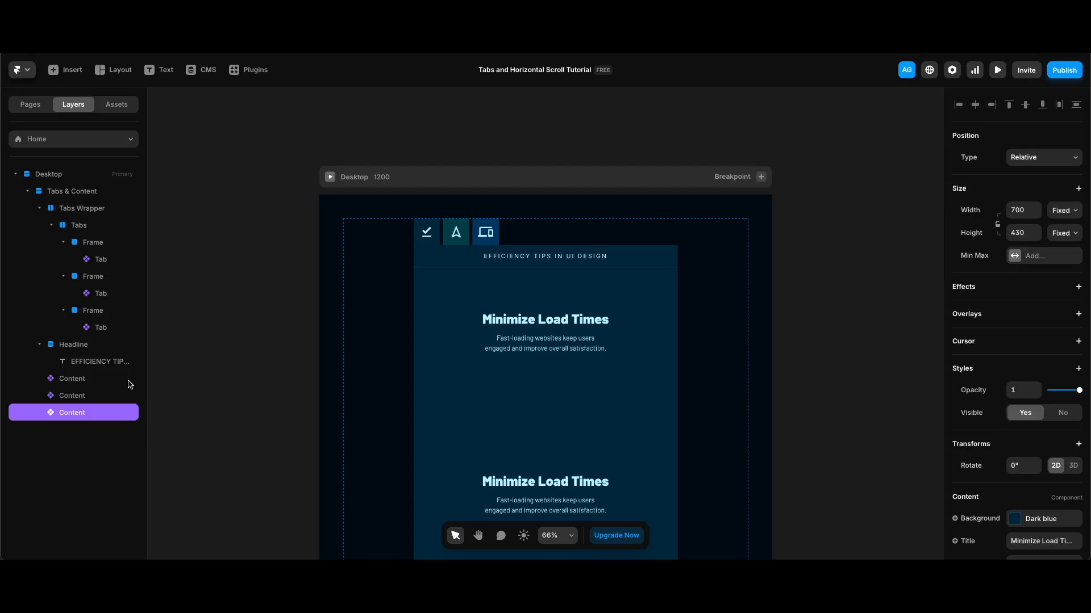
scroll(507, 433, down, 2)
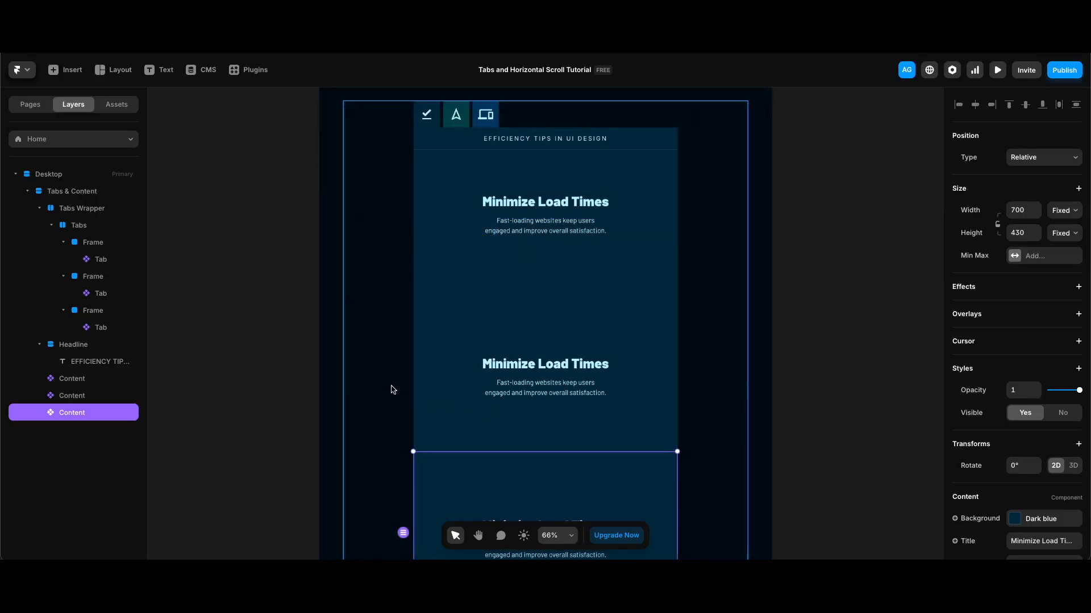
click(428, 392)
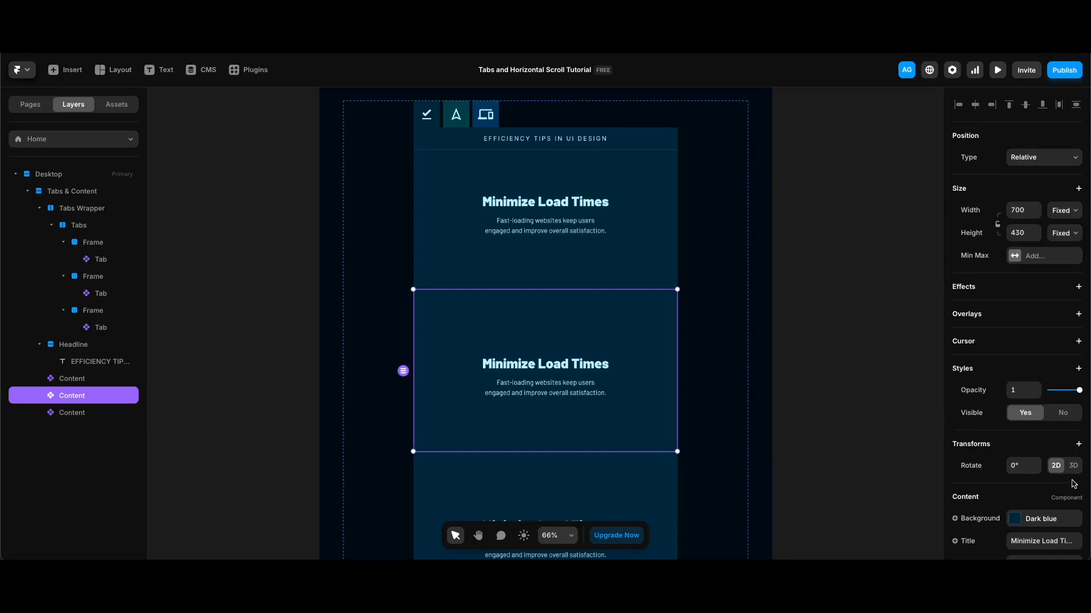
click(1055, 525)
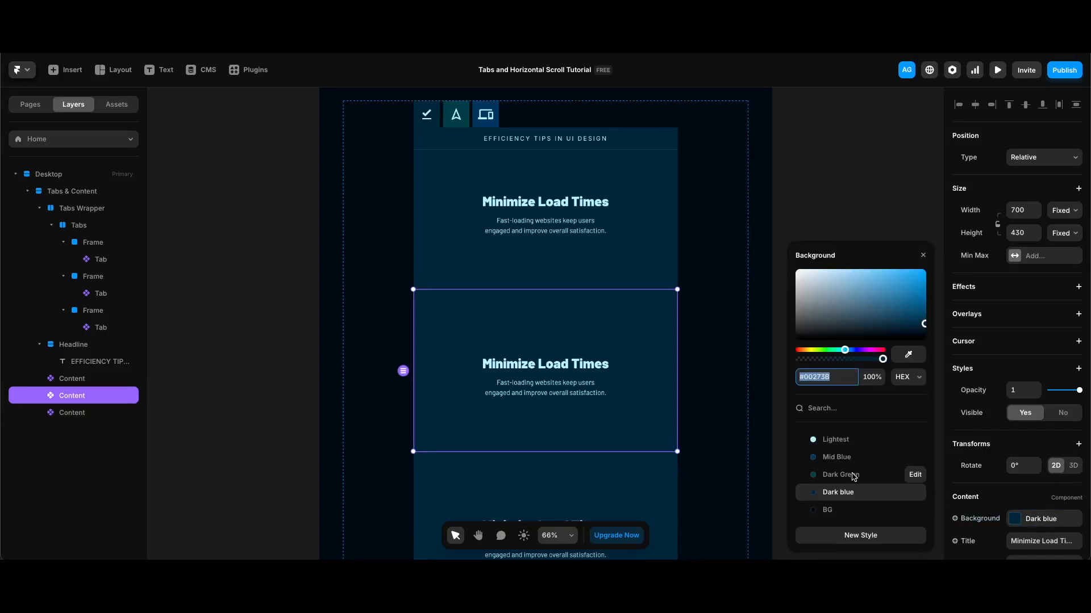
click(852, 475)
scroll(1017, 397, down, 2)
click(1030, 450)
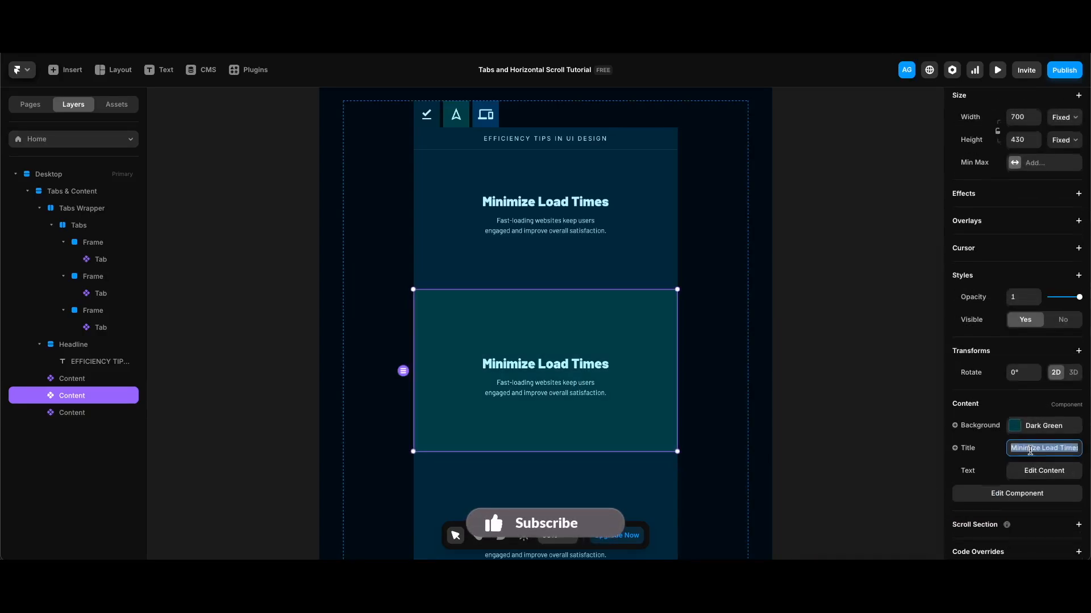
text(Streamline Navigation)
key(Return)
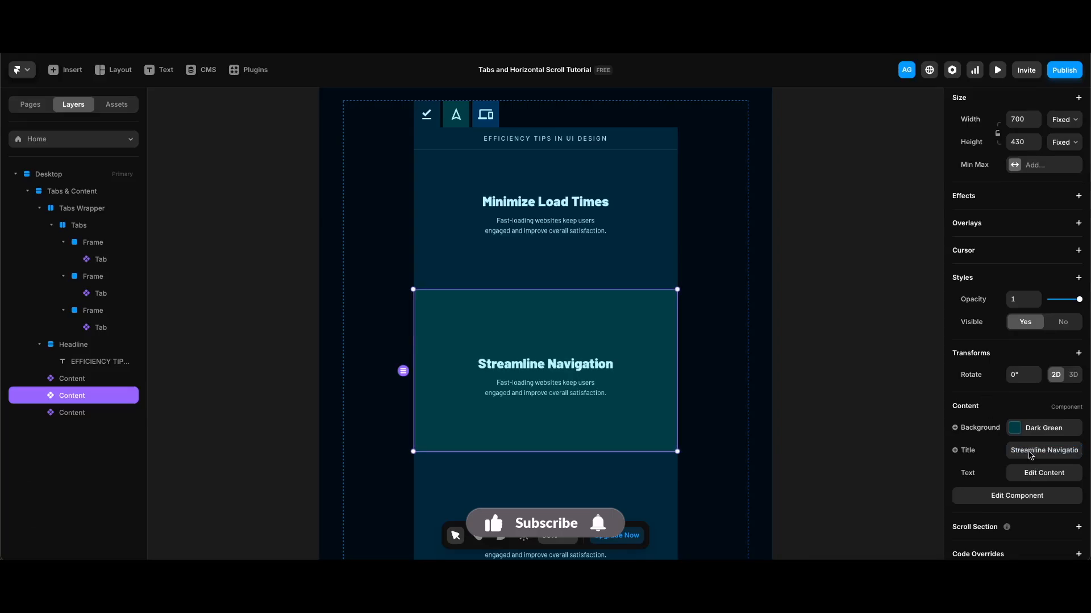
click(1046, 475)
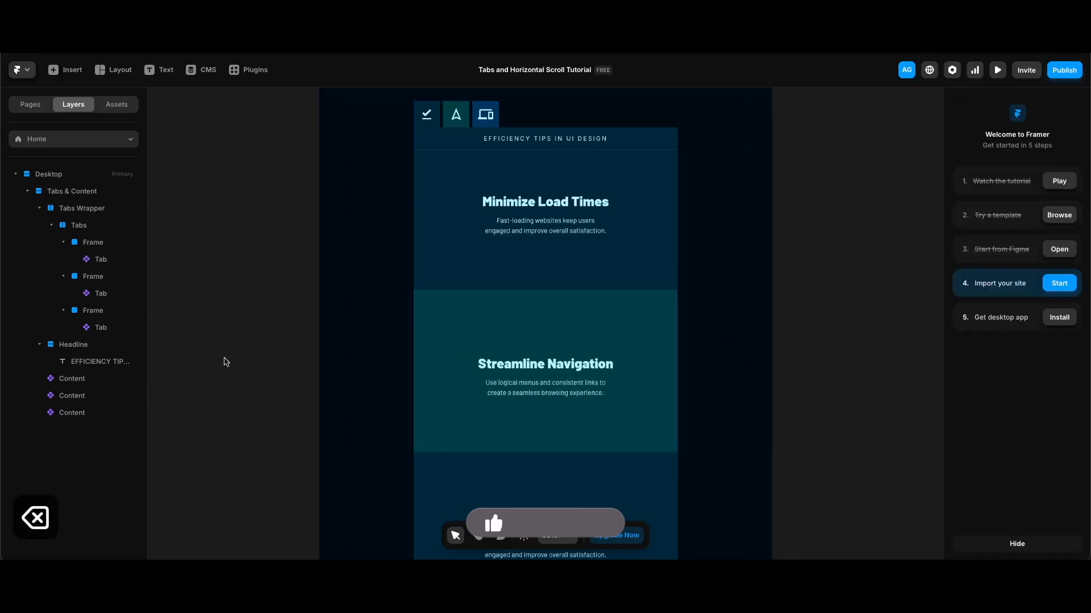
scroll(495, 402, down, 3)
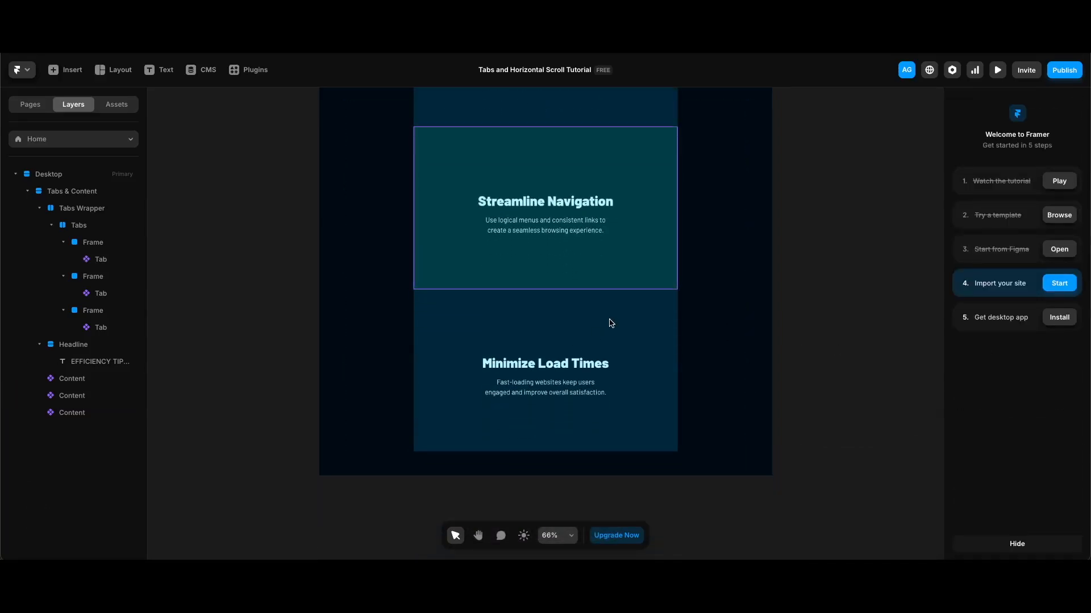
Step: Make the third Content section Mid Blue with the title 'Optimize for Mobile'
click(610, 321)
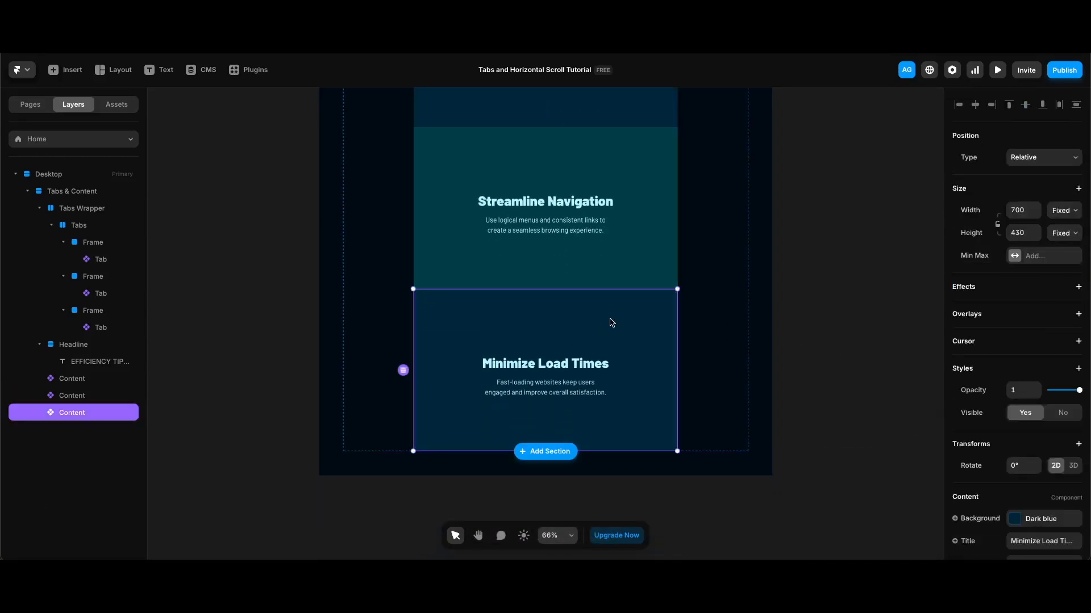
click(1048, 519)
click(845, 456)
scroll(1016, 454, down, 2)
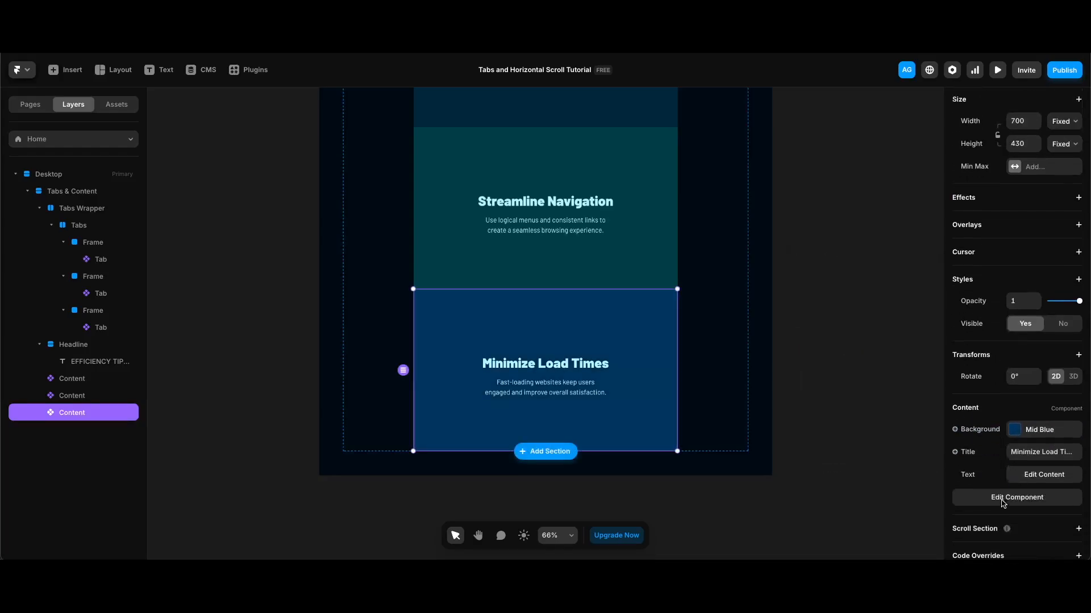
click(1023, 433)
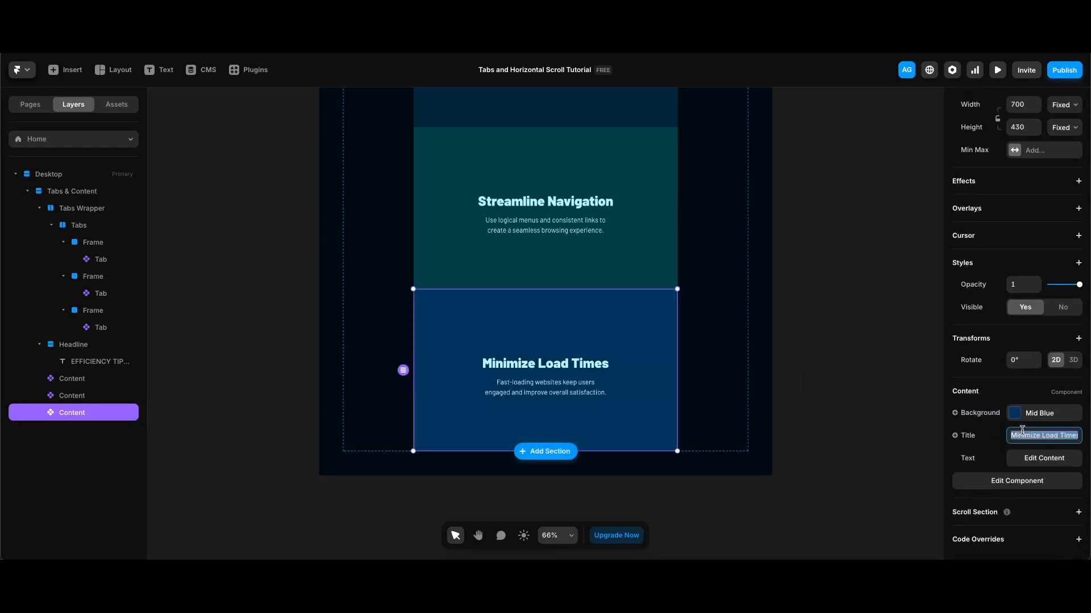
text(Optimize for Mobile)
key(Return)
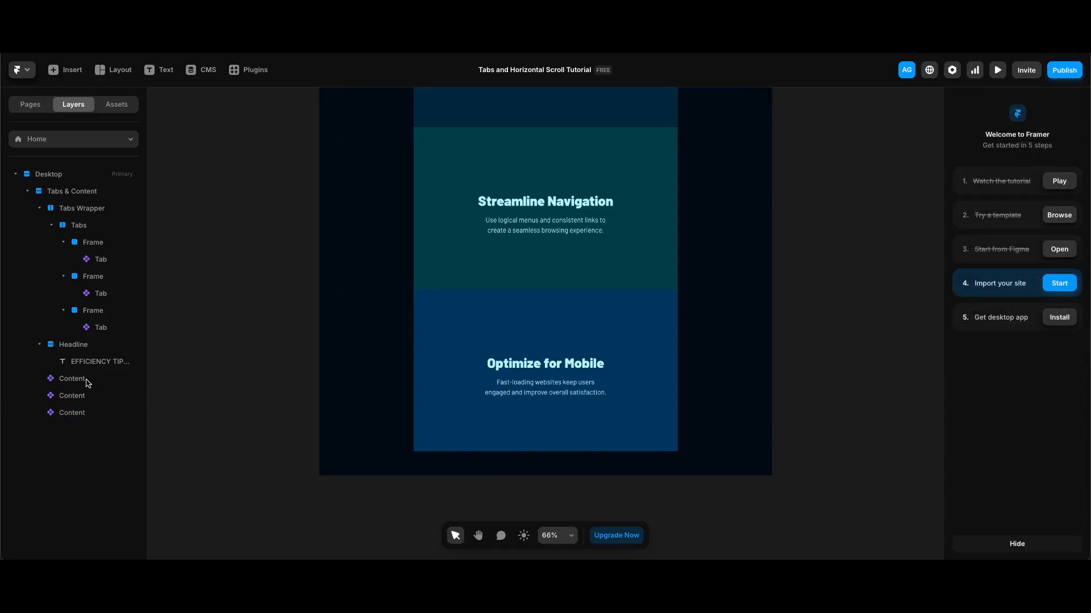
click(84, 382)
Step: Wrap the three Content layers in a stack and name it Content Wrapper
shift+click(80, 413)
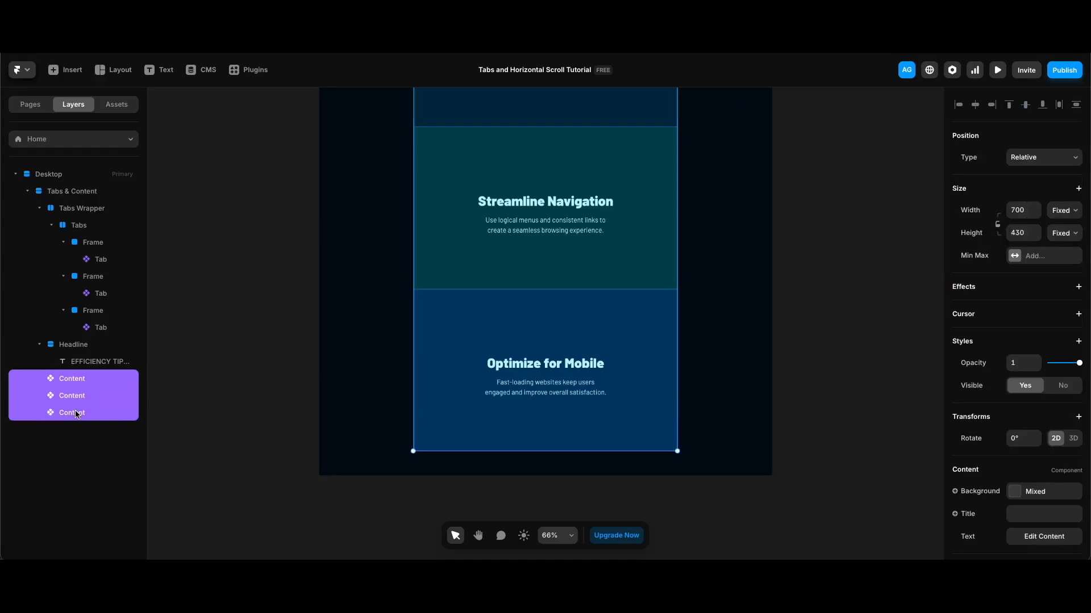
right_click(80, 415)
click(96, 381)
double_click(73, 377)
key(ctrl+v)
key(Return)
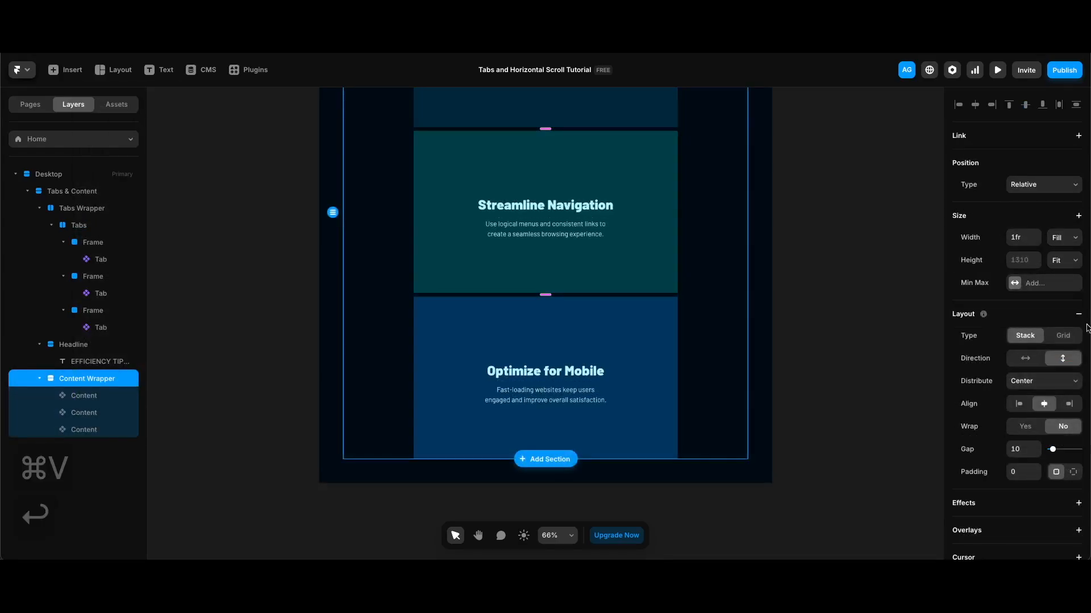
Step: Give Content Wrapper width 700, horizontal direction, Start distribution and gap 0
click(1023, 236)
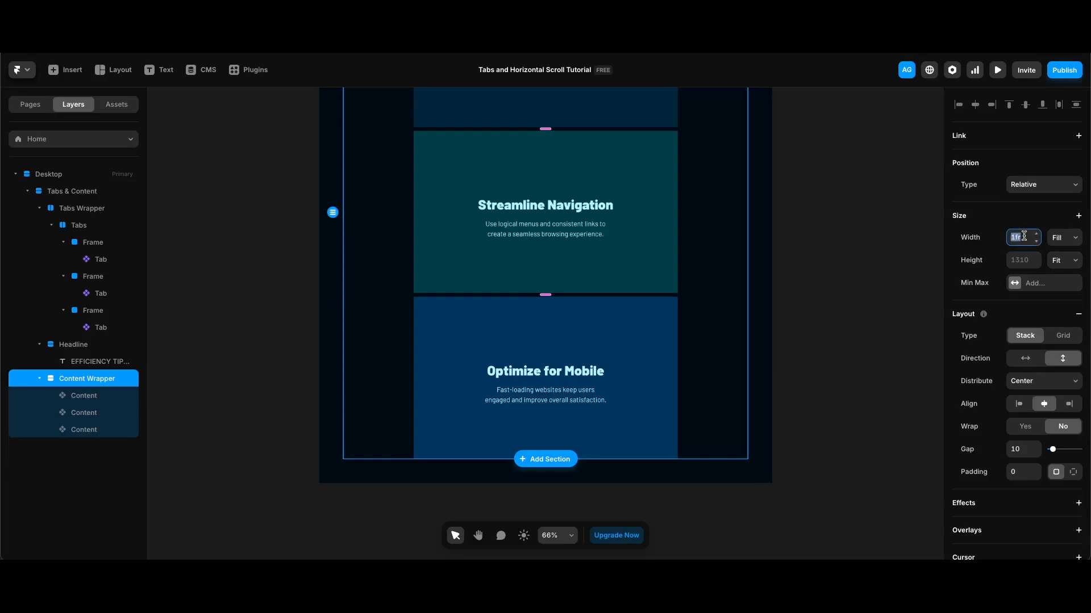
text(700)
key(Return)
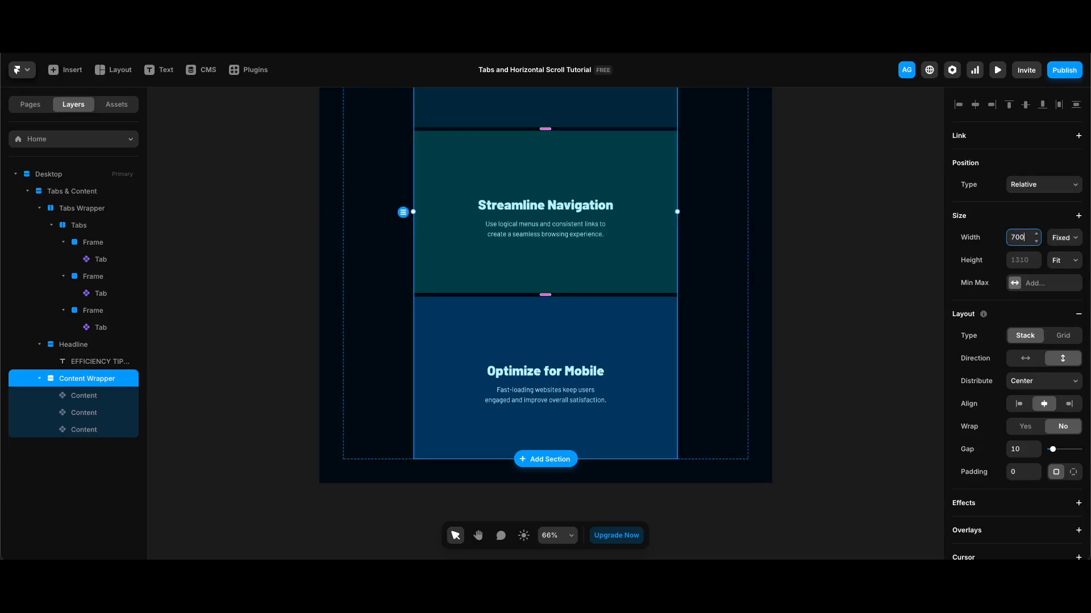
click(1024, 359)
scroll(930, 348, up, 4)
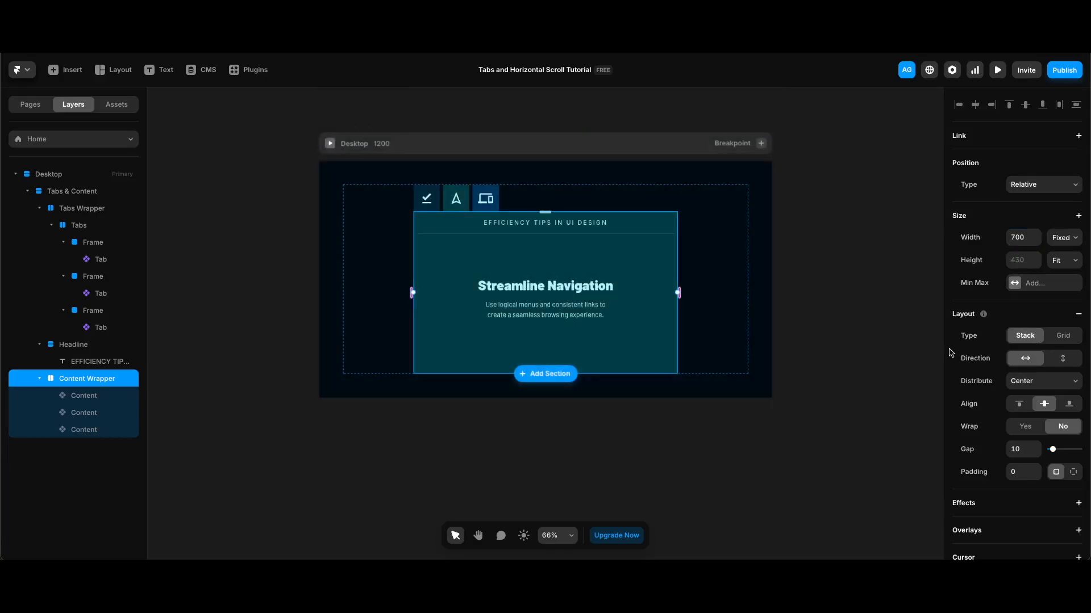
click(1029, 382)
click(1023, 363)
drag(1052, 450, 1048, 449)
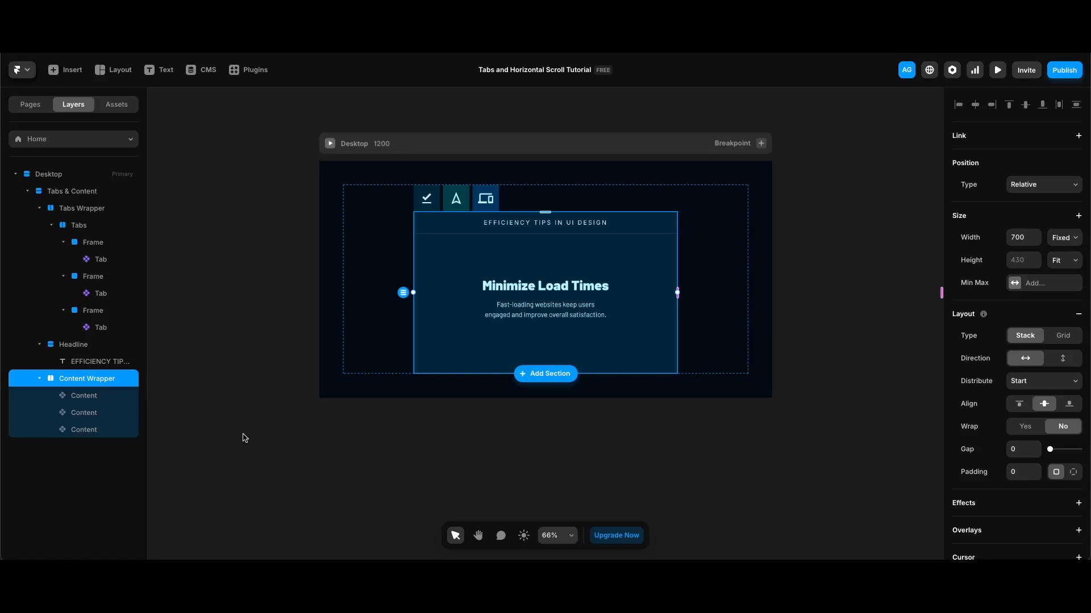
click(91, 395)
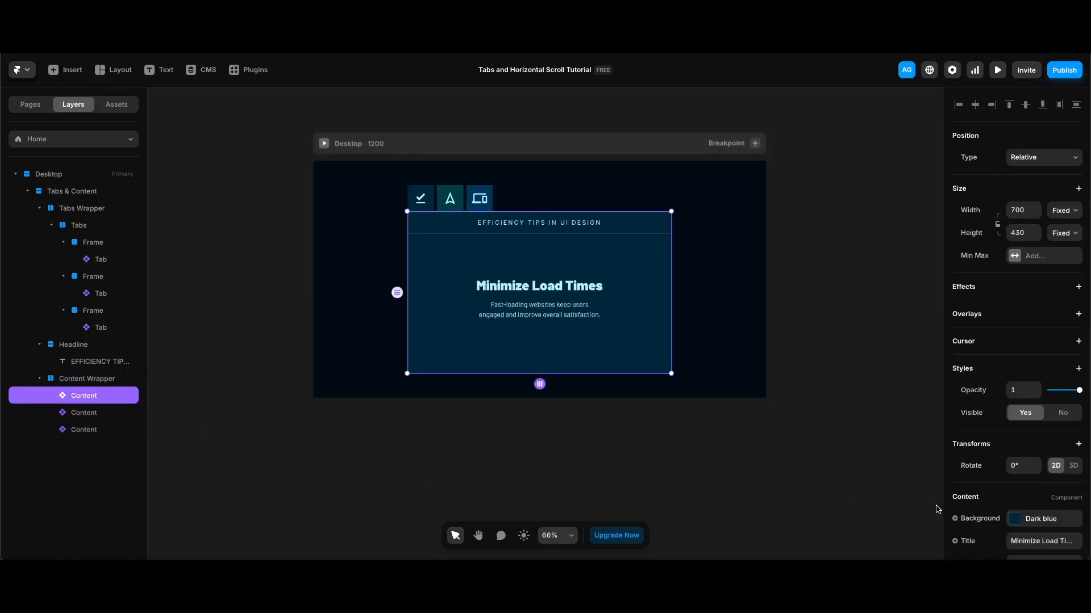
Step: Add a scroll section named 1 to the first Content card
scroll(991, 516, down, 2)
click(1039, 514)
click(1032, 534)
text(1)
key(Return)
Step: Add a scroll section named 2 to the second Content card
click(85, 414)
scroll(1016, 509, down, 1)
click(1017, 511)
click(1031, 533)
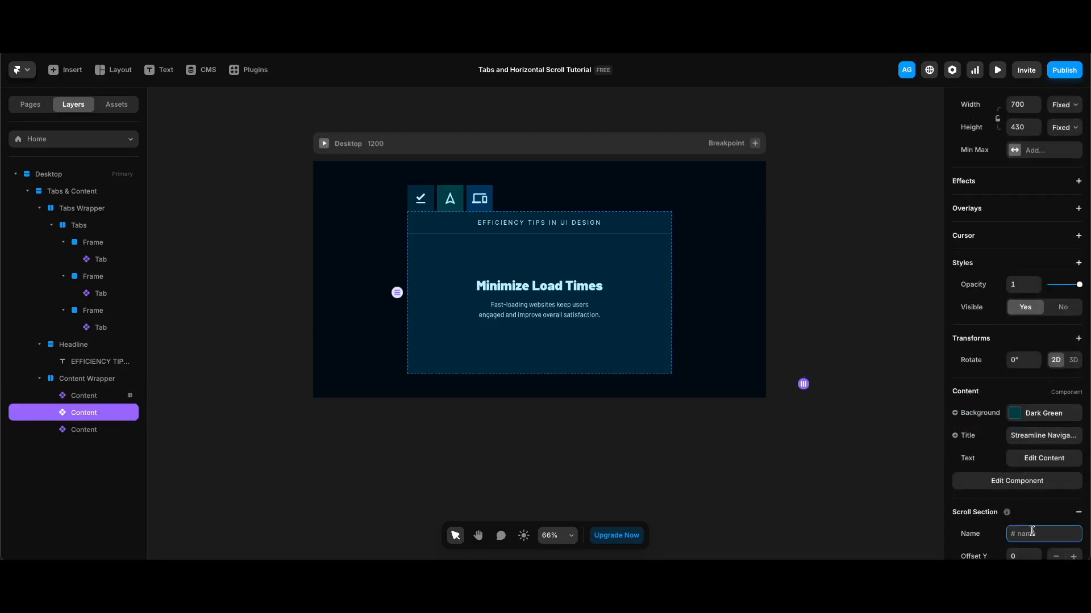
text(2)
key(Return)
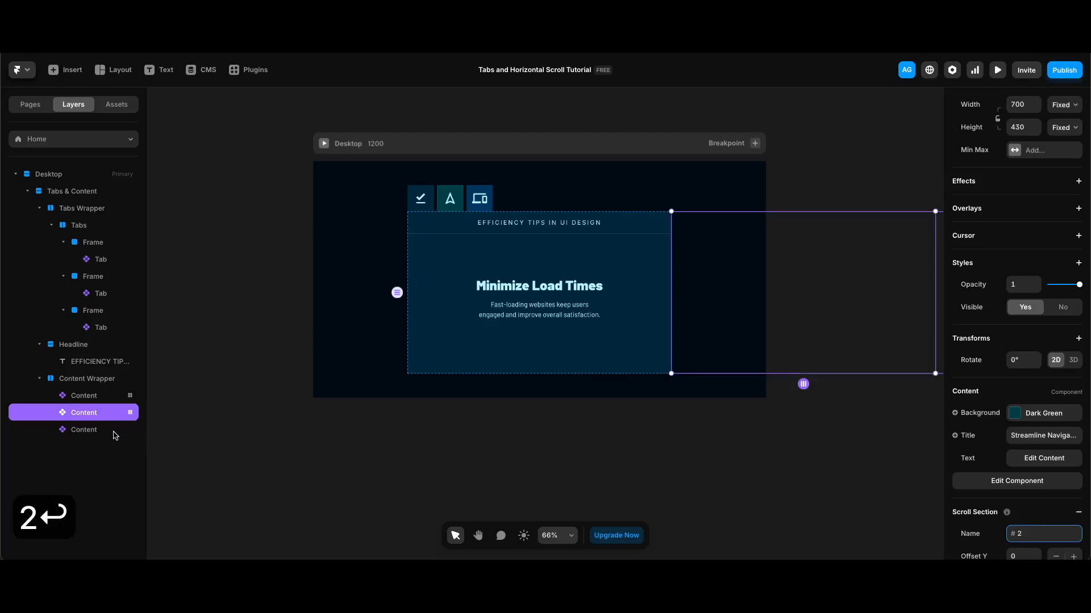
Step: Add a scroll section named 3 to the third Content card
click(114, 433)
click(1049, 515)
click(1028, 528)
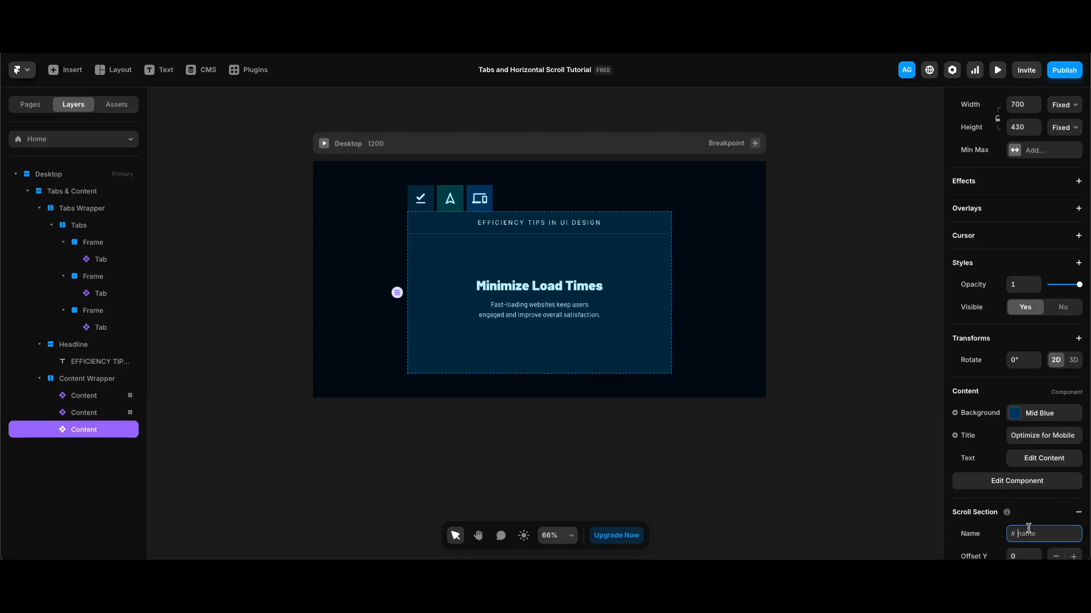
text(3)
key(Return)
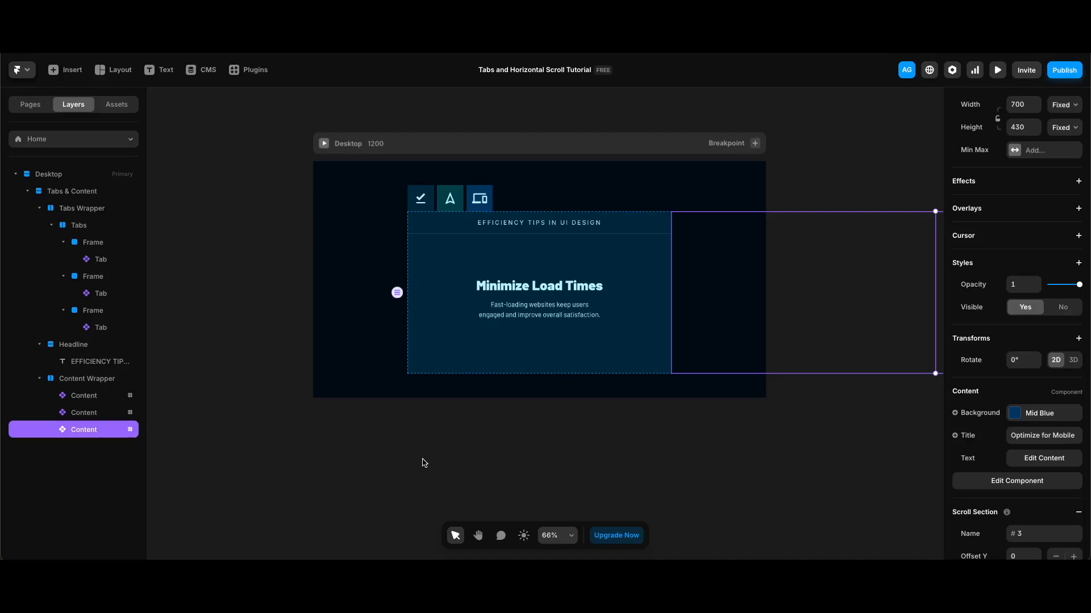
click(418, 198)
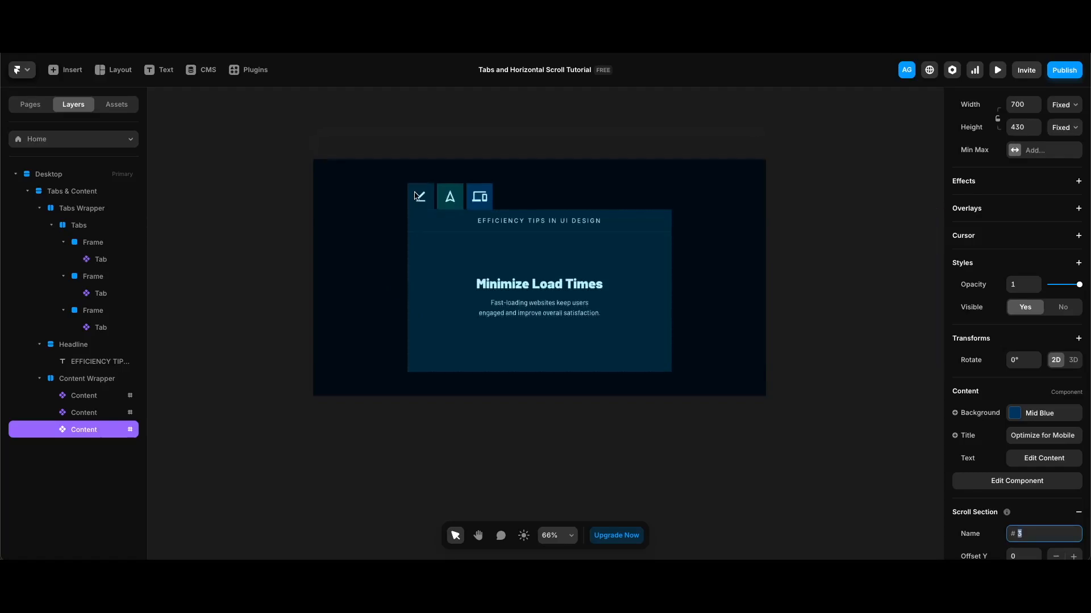
key(Escape)
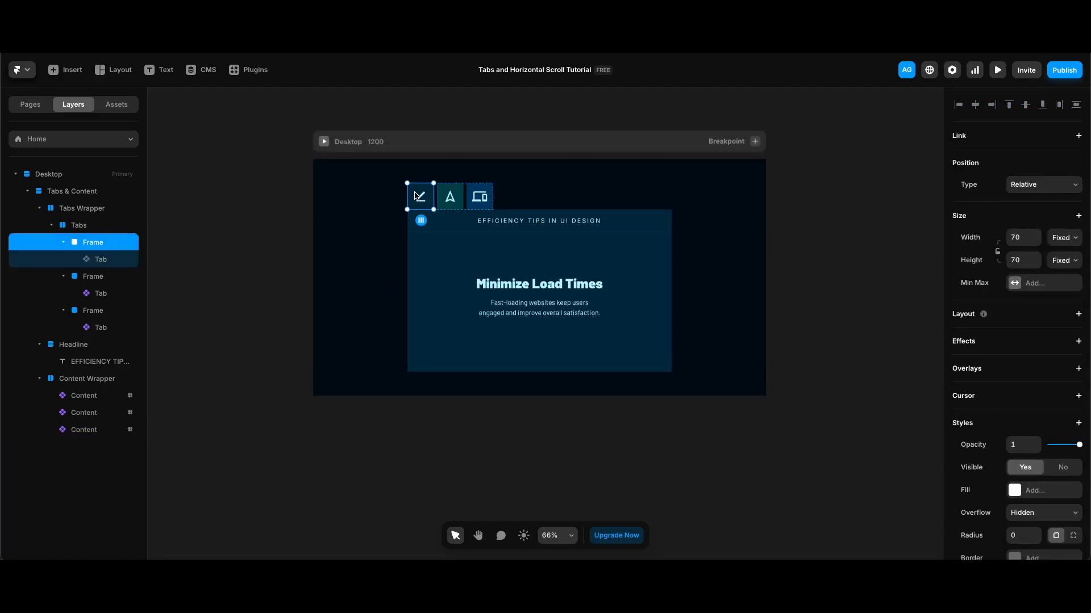
Step: Link the first tab frame to Home section #1 with smooth scrolling
click(1005, 139)
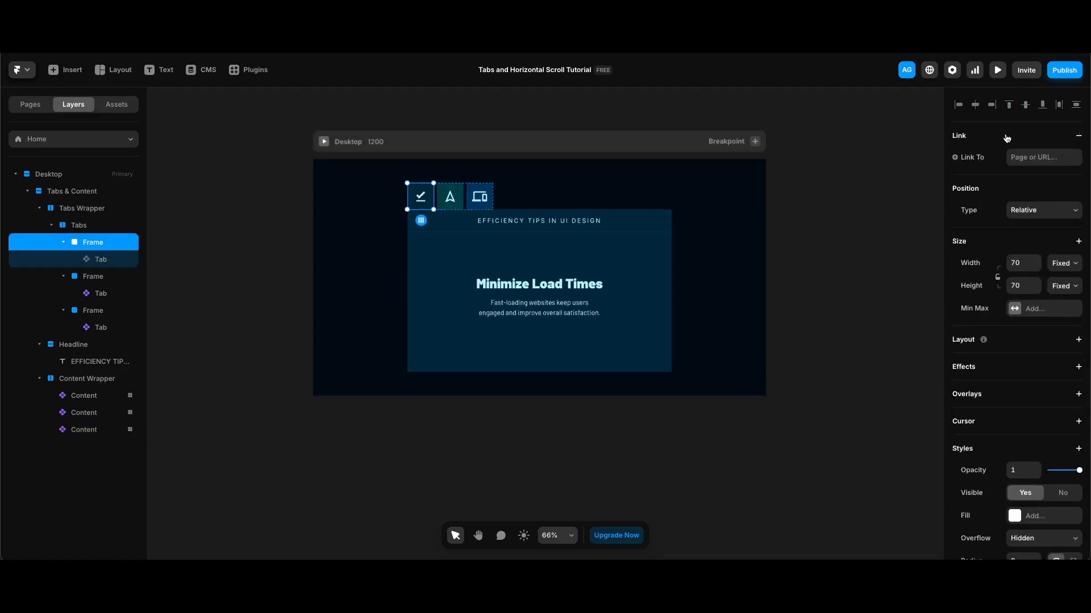
click(1038, 158)
click(999, 200)
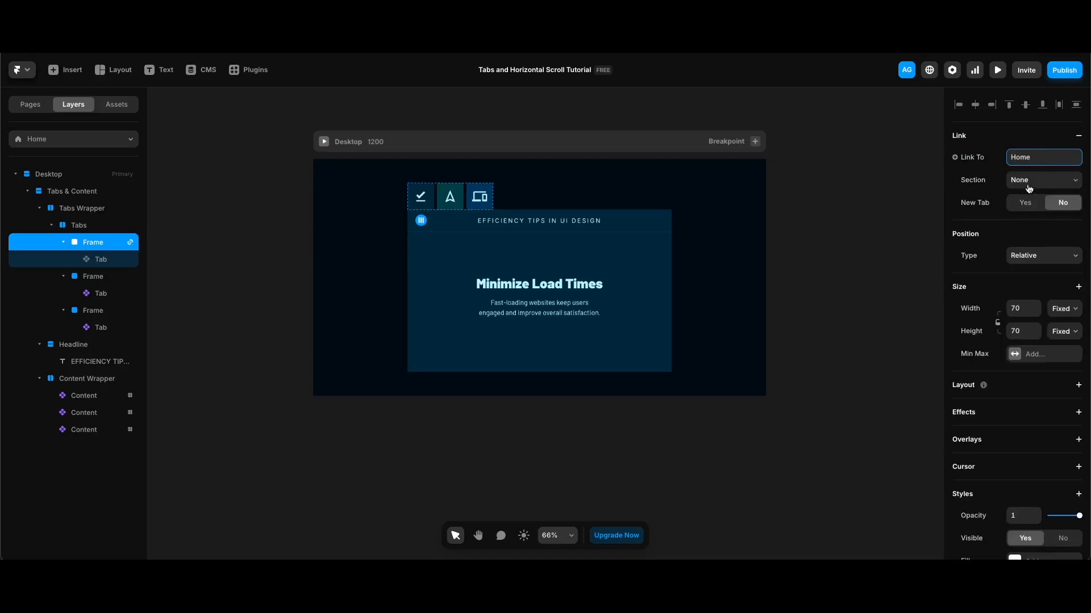
click(1030, 182)
click(1027, 192)
click(1024, 227)
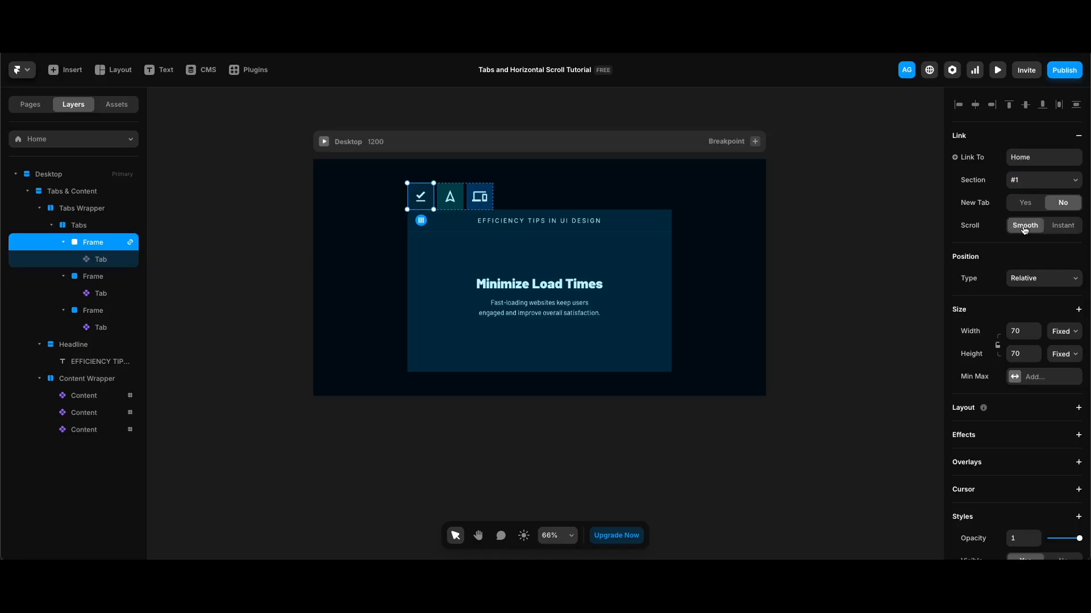
Step: Link the second (arrow) tab frame to Home section #2 with smooth scrolling
click(448, 199)
key(Escape)
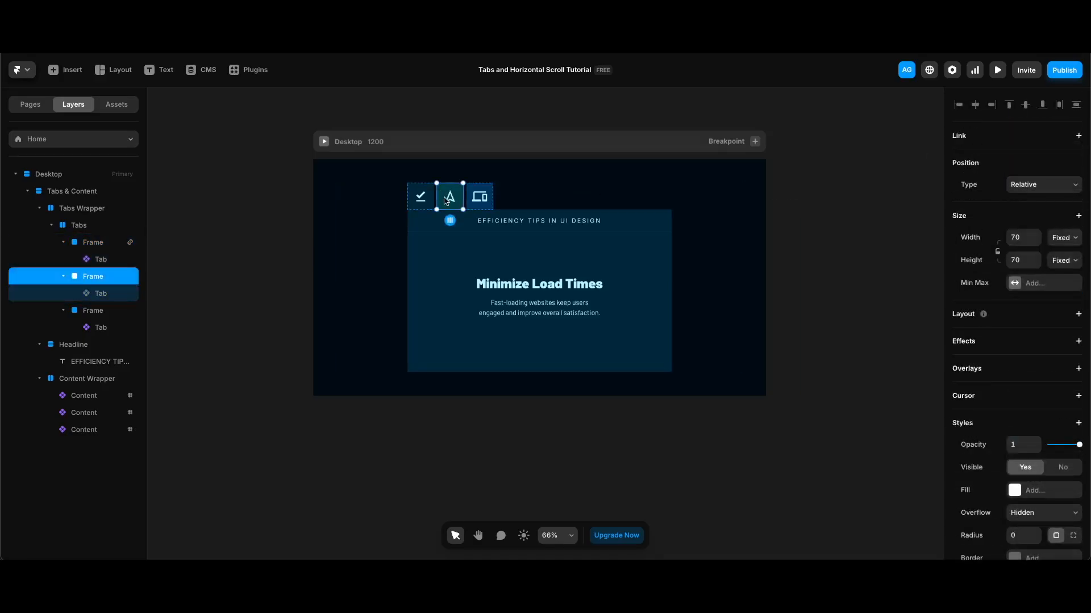
click(1020, 139)
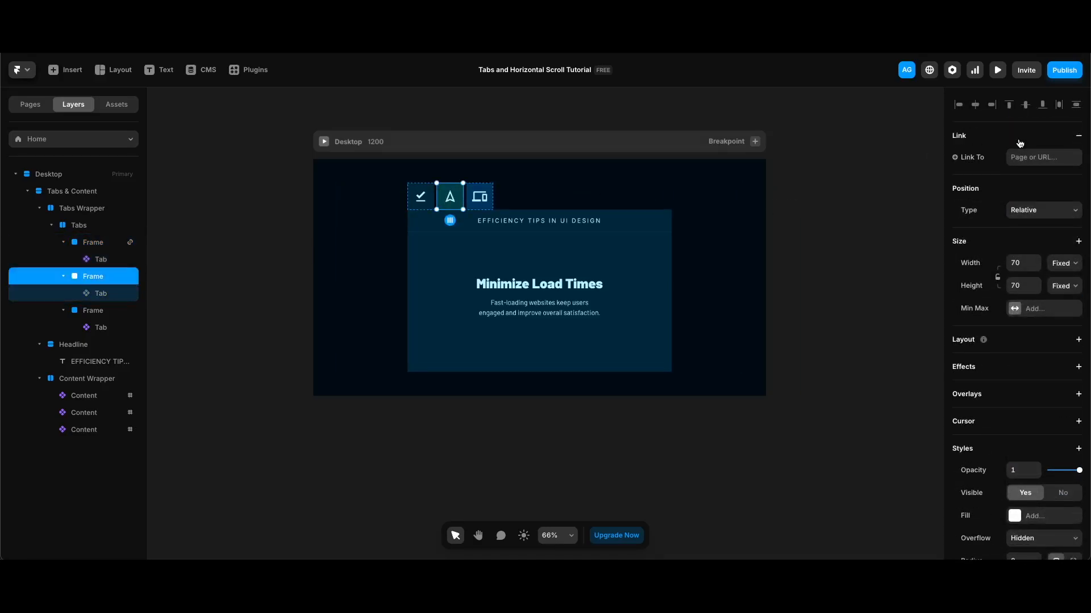
click(1035, 157)
click(1017, 194)
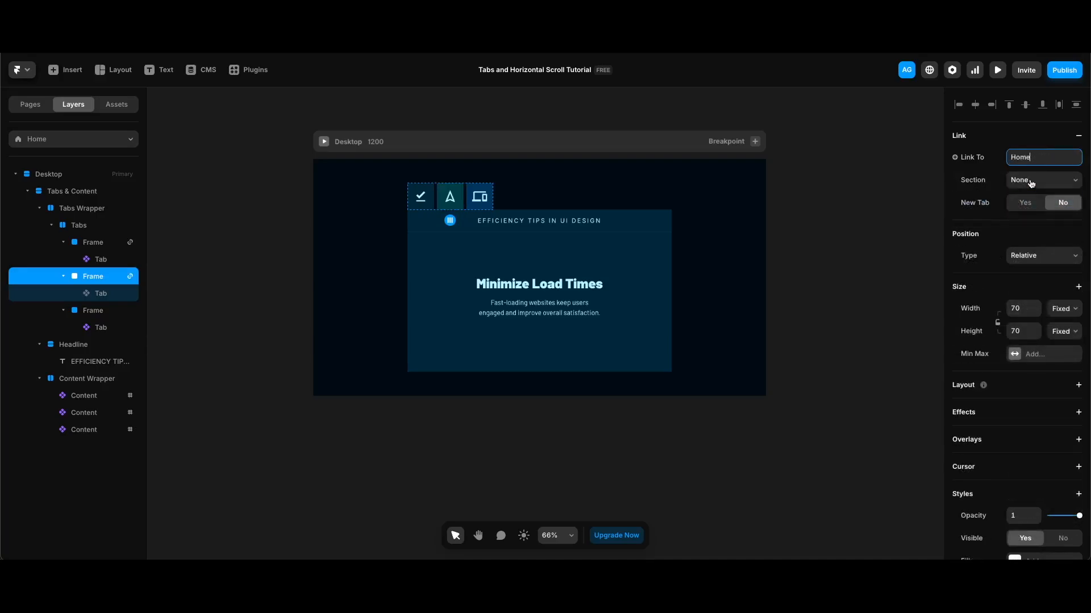
click(1031, 183)
click(1031, 205)
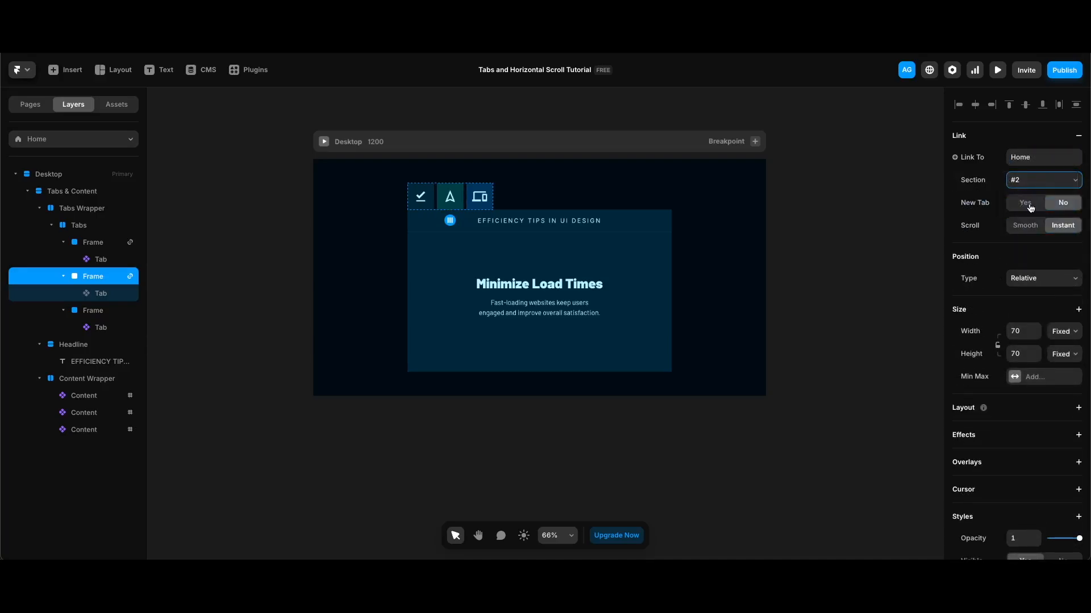
click(1025, 227)
Step: Link the third tab frame to Home section #3 with smooth scrolling
click(95, 311)
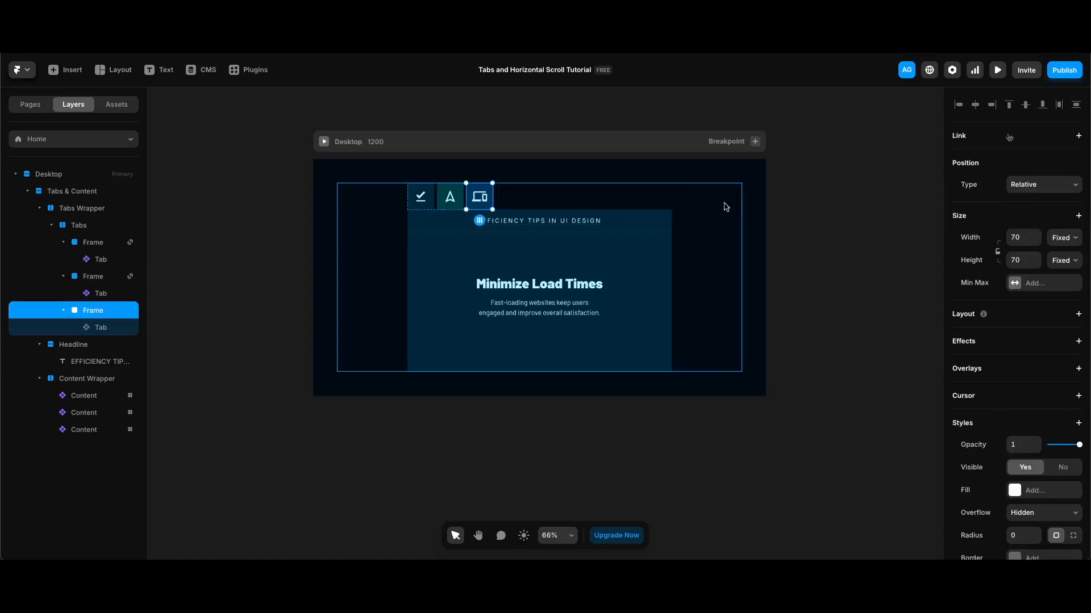
click(1009, 137)
click(1042, 157)
click(1030, 195)
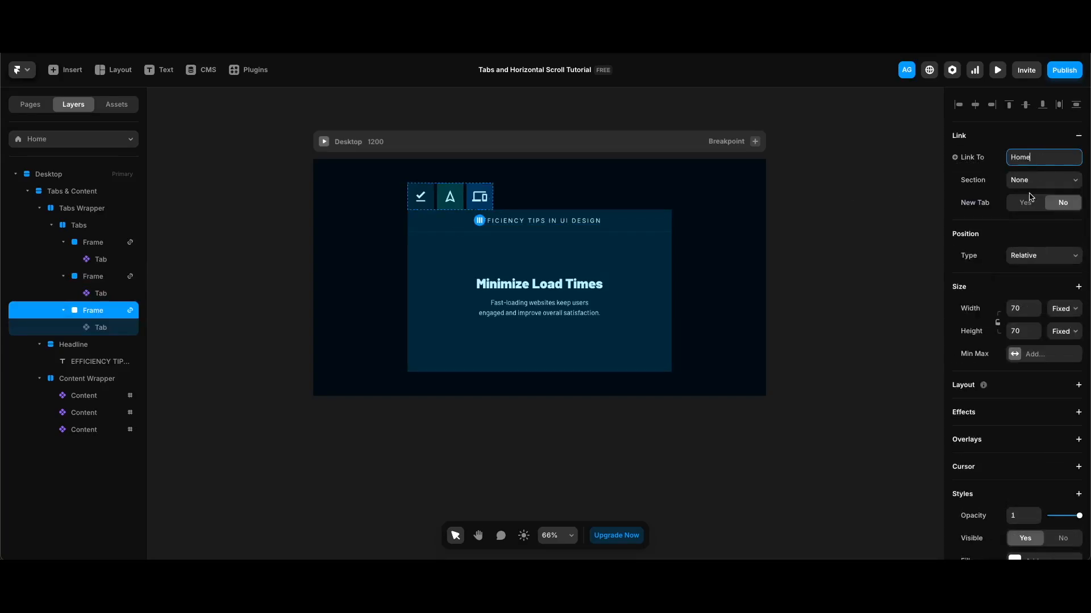
click(1031, 180)
click(1030, 216)
click(1025, 226)
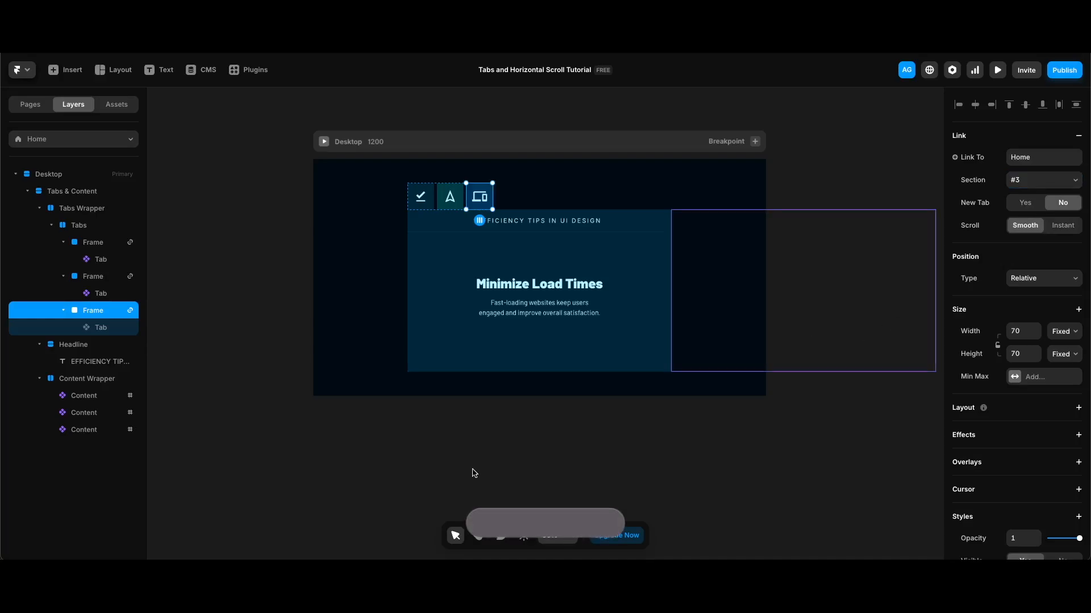
Step: Preview with Cmd+P and test tabs scroll to Minimize Load Times, Streamline Navigation, Optimize for Mobile
key(super+p)
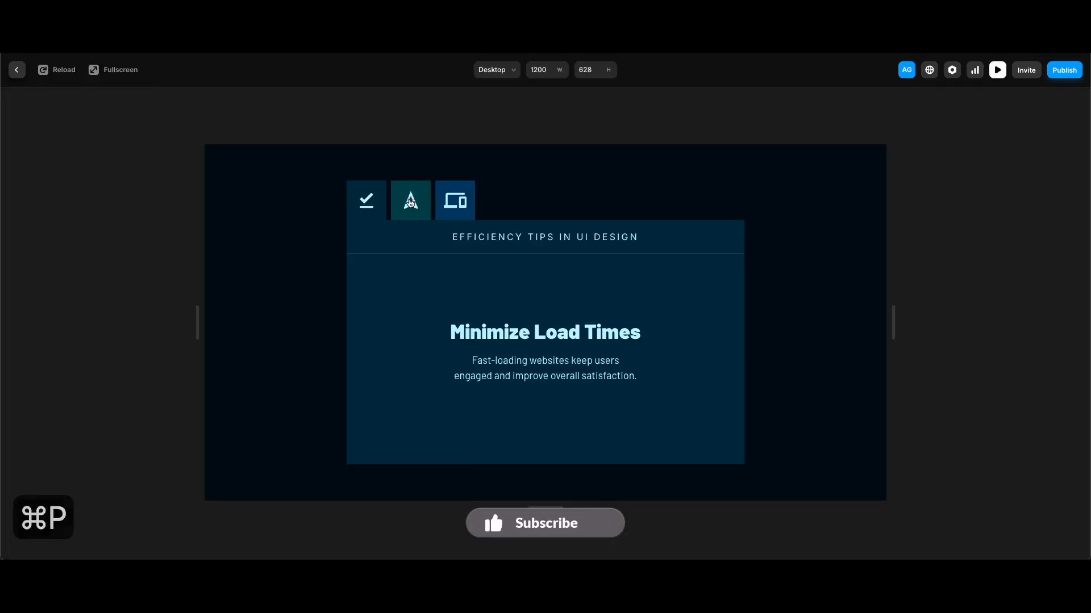
click(410, 202)
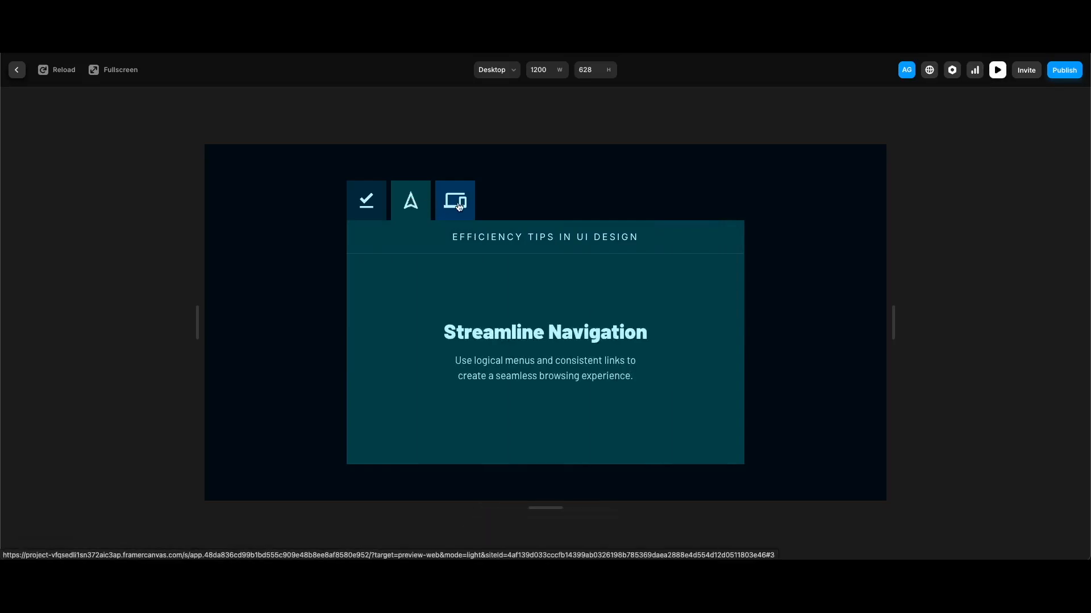
click(459, 205)
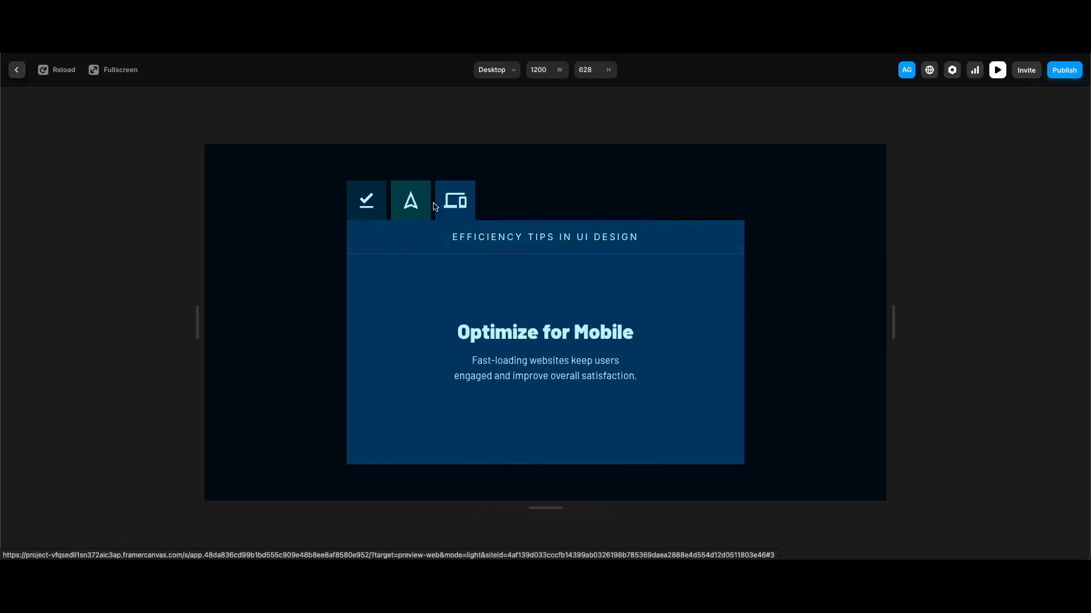
click(408, 206)
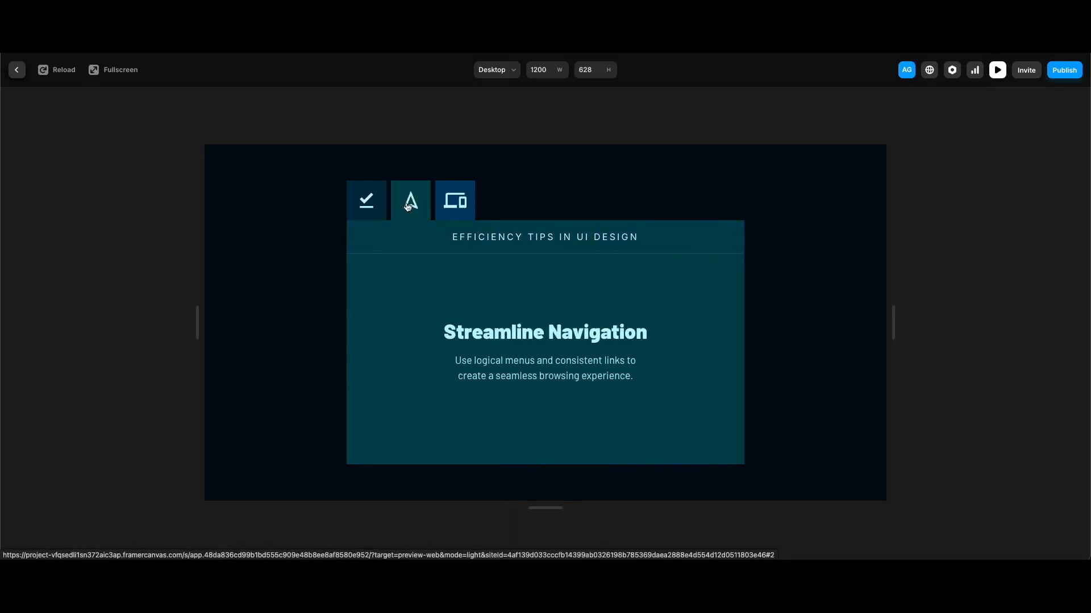
click(367, 205)
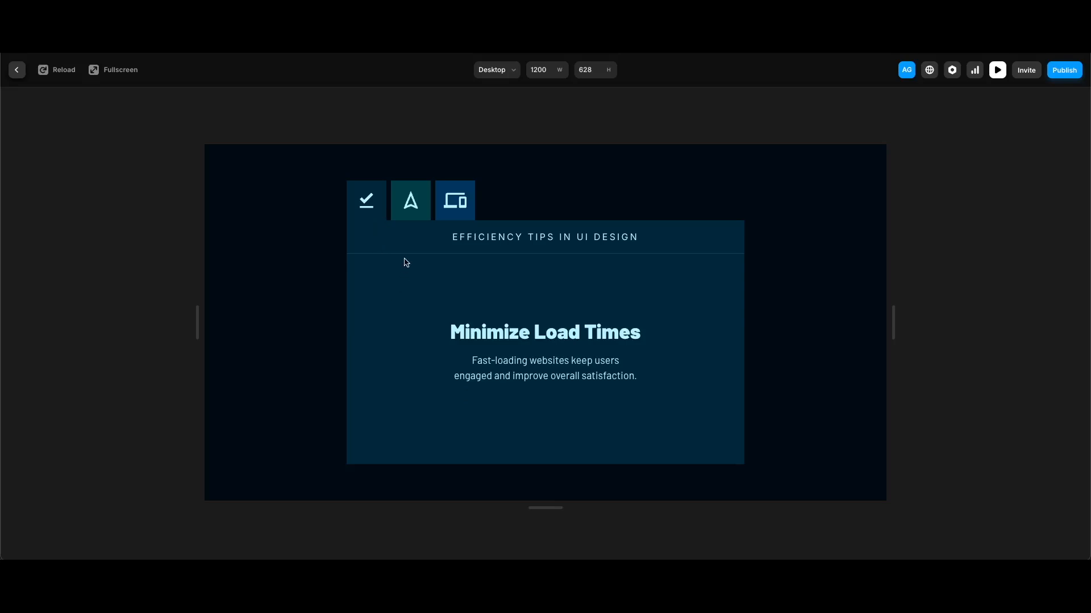
click(416, 209)
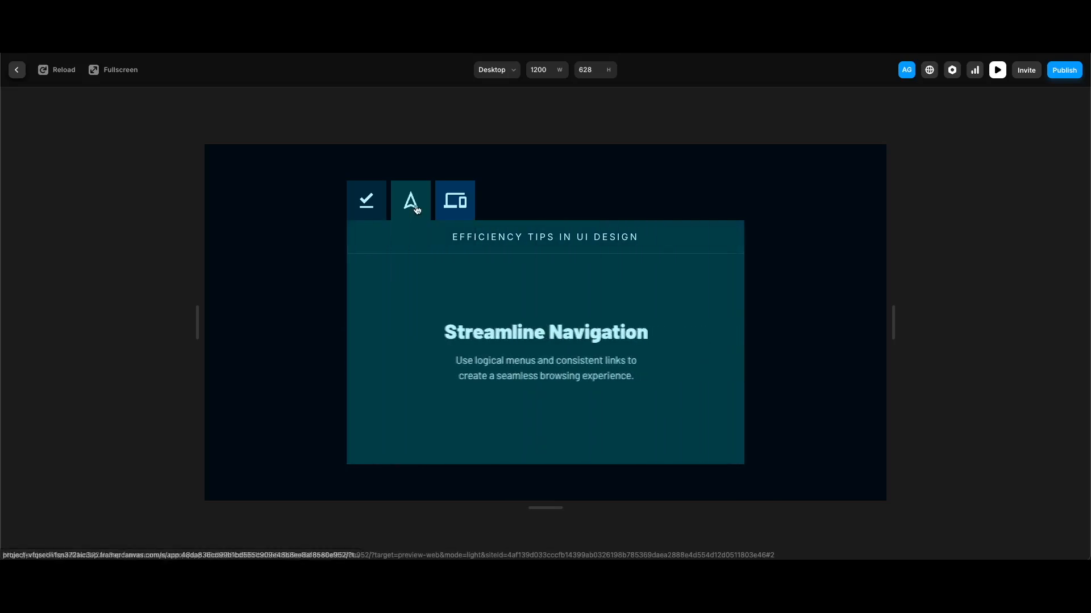
click(442, 206)
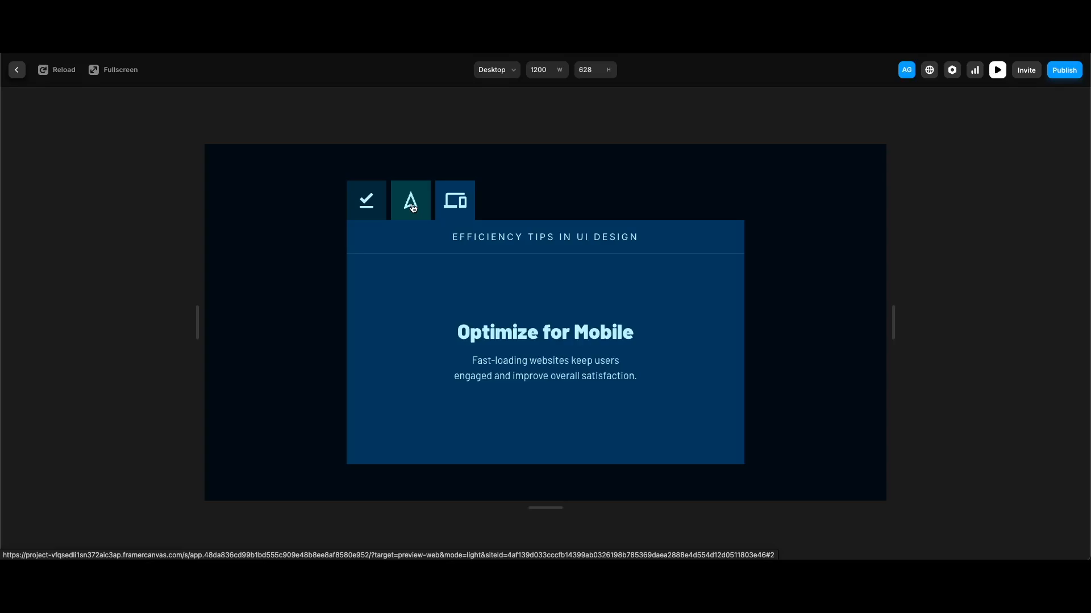
click(411, 204)
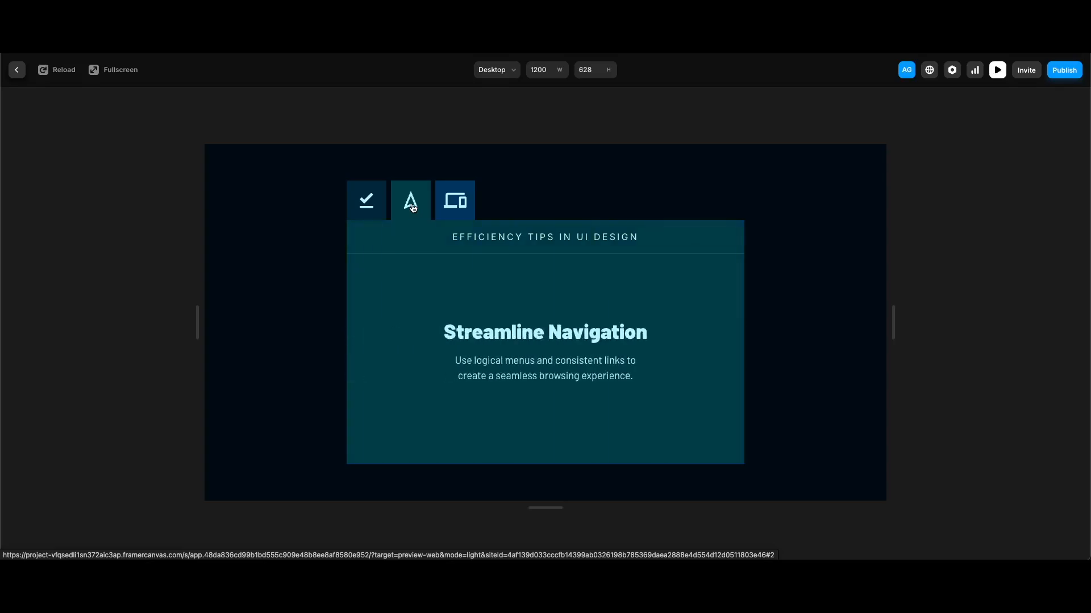